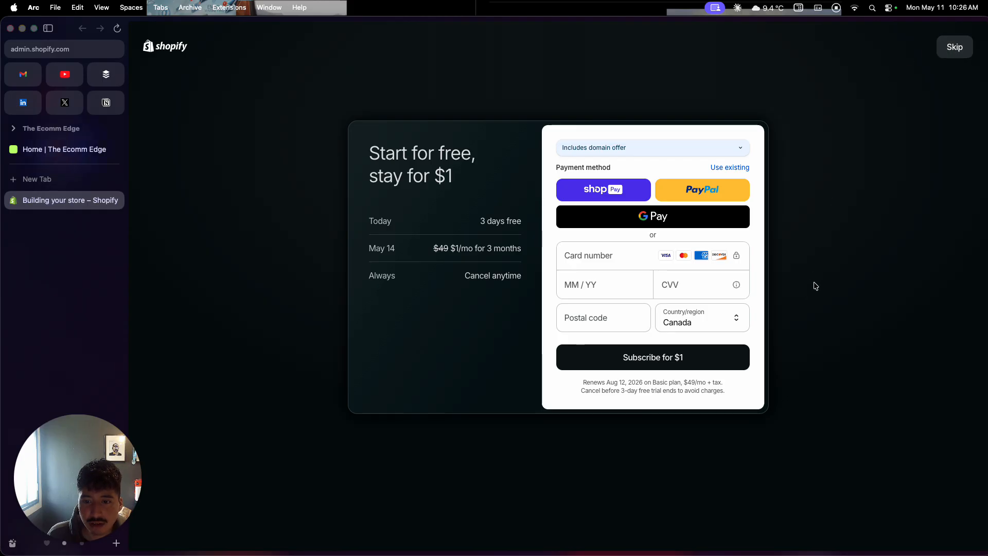
Skip the subscription payment and store details setup, and start adding a new product.
{"action": "left_click", "coordinate": [951, 51]}
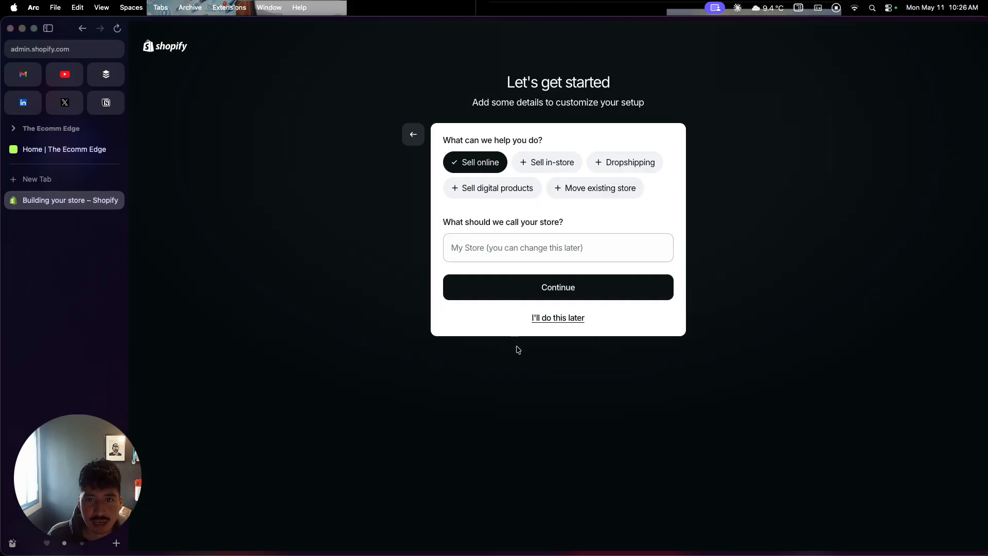
{"action": "left_click", "coordinate": [556, 319]}
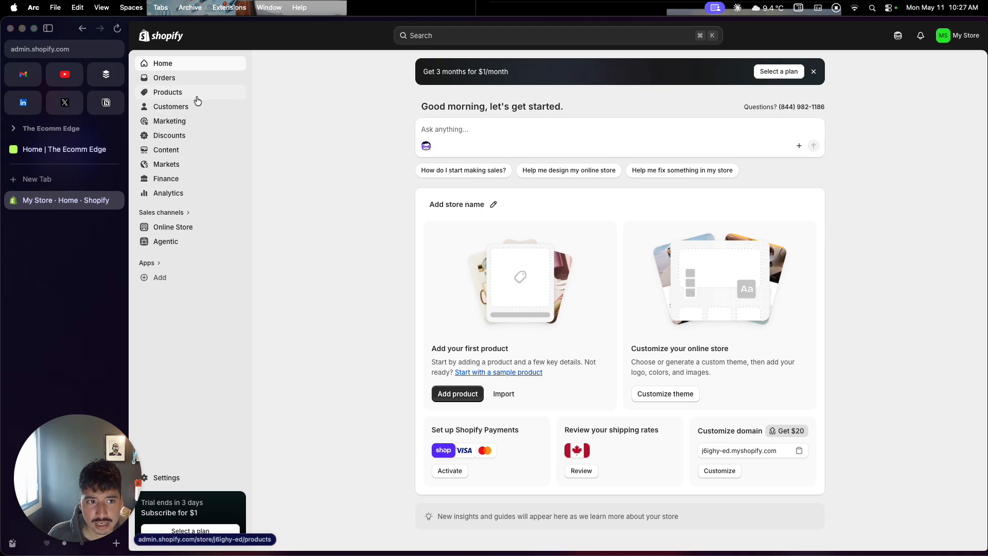
{"action": "left_click", "coordinate": [229, 95]}
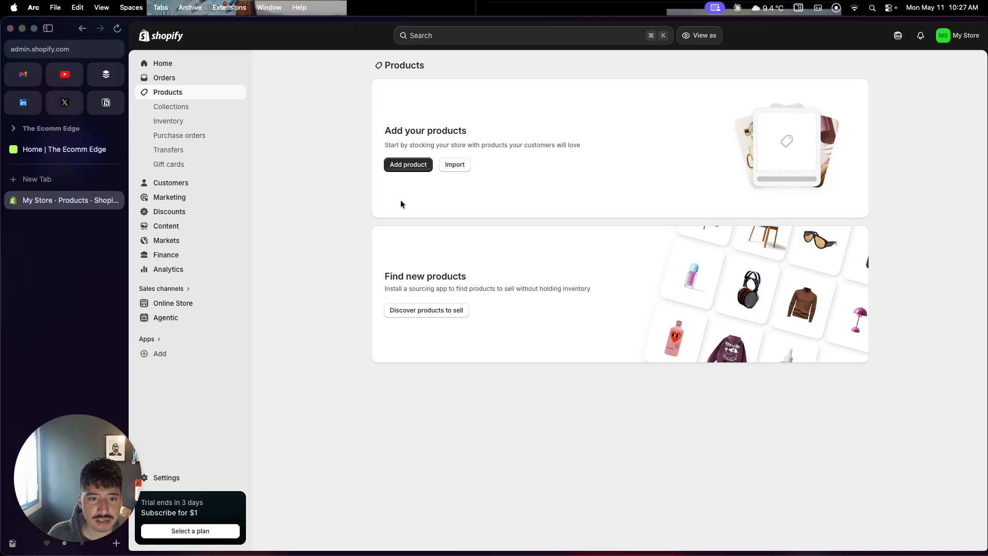
{"action": "left_click", "coordinate": [401, 166]}
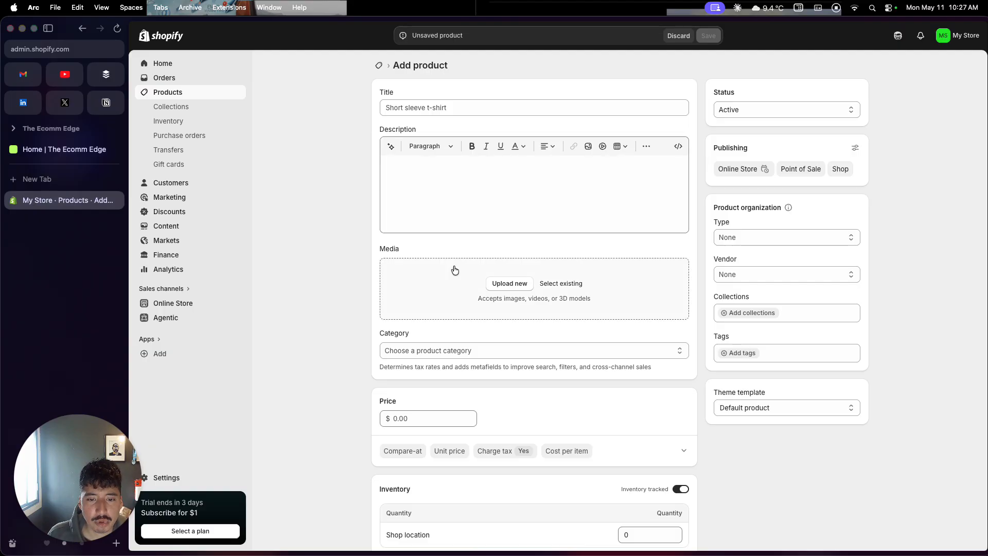
Upload JPEG image 5.jpeg from the nail store folder as the new product's media.
{"action": "left_click", "coordinate": [498, 285]}
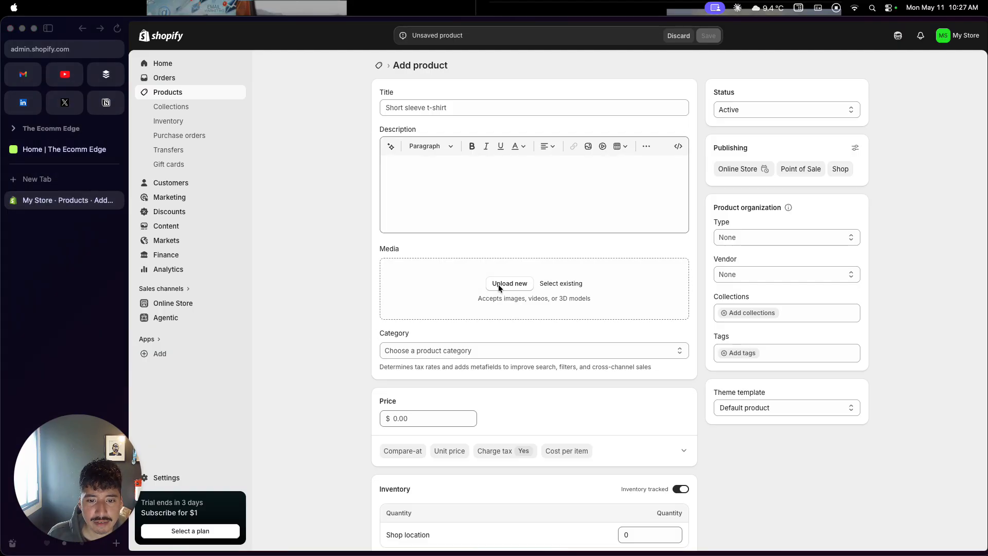
{"action": "key", "text": "Escape"}
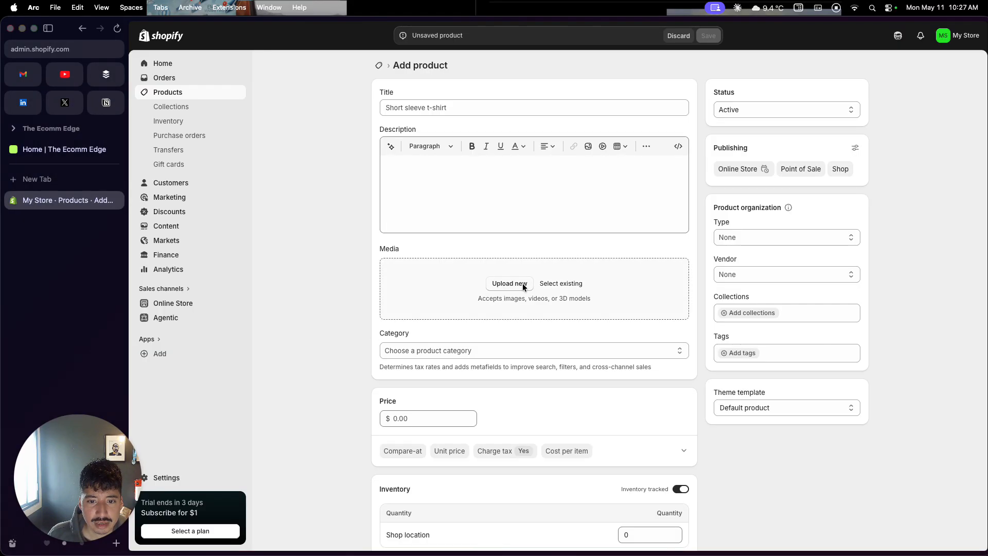
{"action": "left_click", "coordinate": [522, 284]}
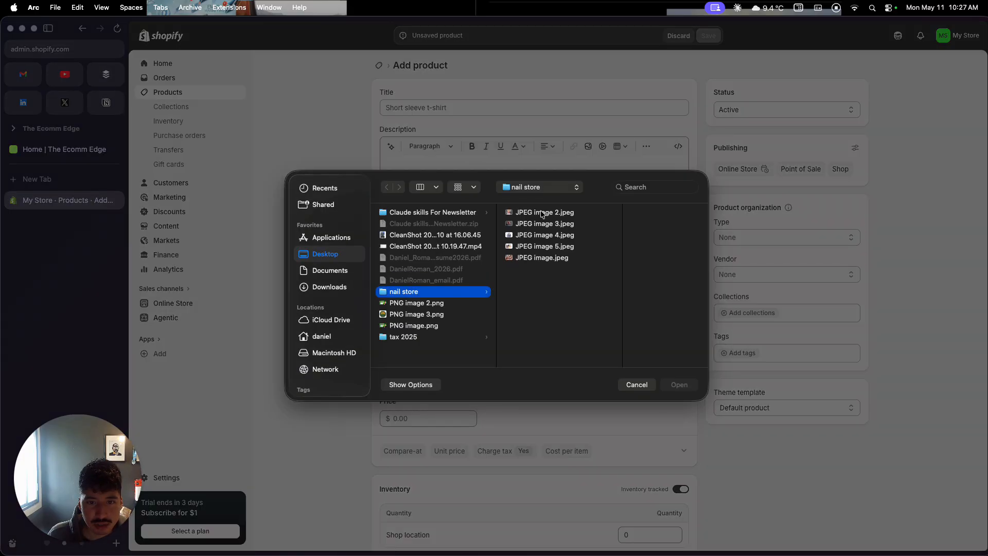
{"action": "left_click", "coordinate": [532, 259]}
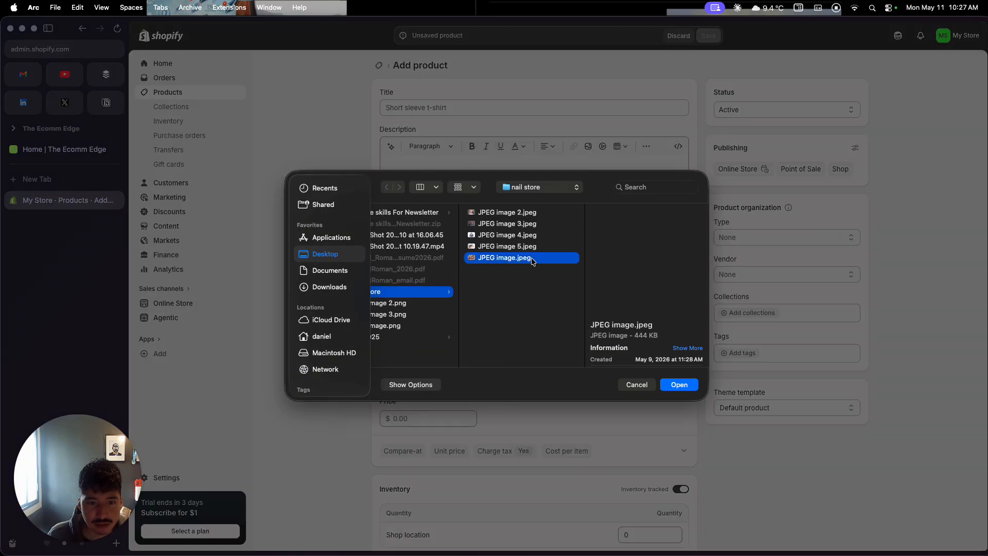
{"action": "left_click", "coordinate": [535, 246]}
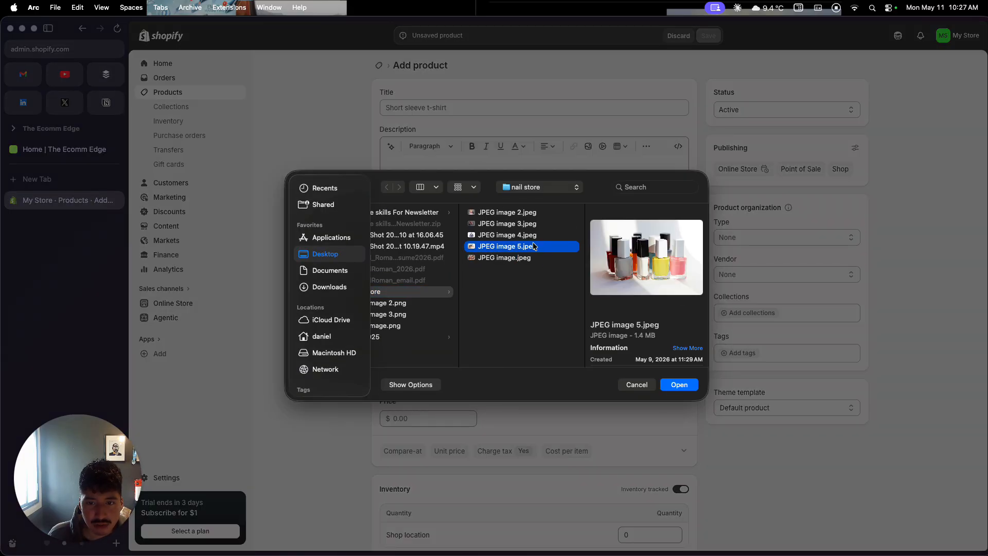
{"action": "left_click", "coordinate": [679, 384]}
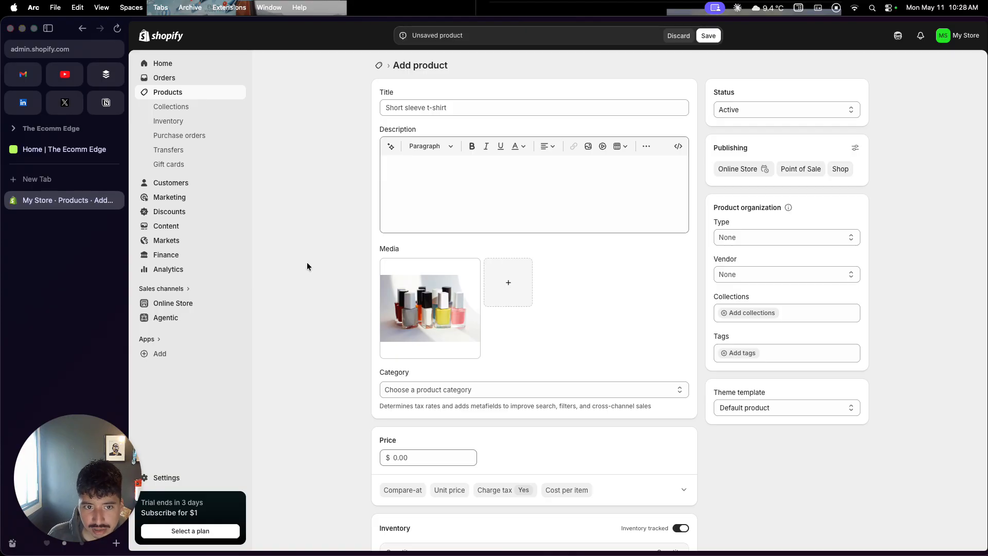
Enter "Nail Color Setups" as the product title.
{"action": "left_click", "coordinate": [444, 108]}
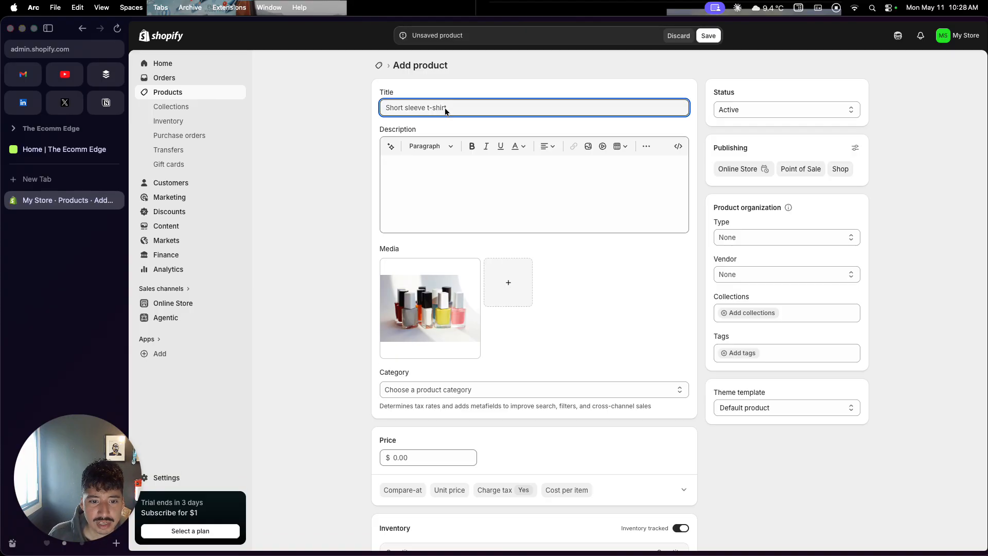
{"action": "type", "text": "Nail "}
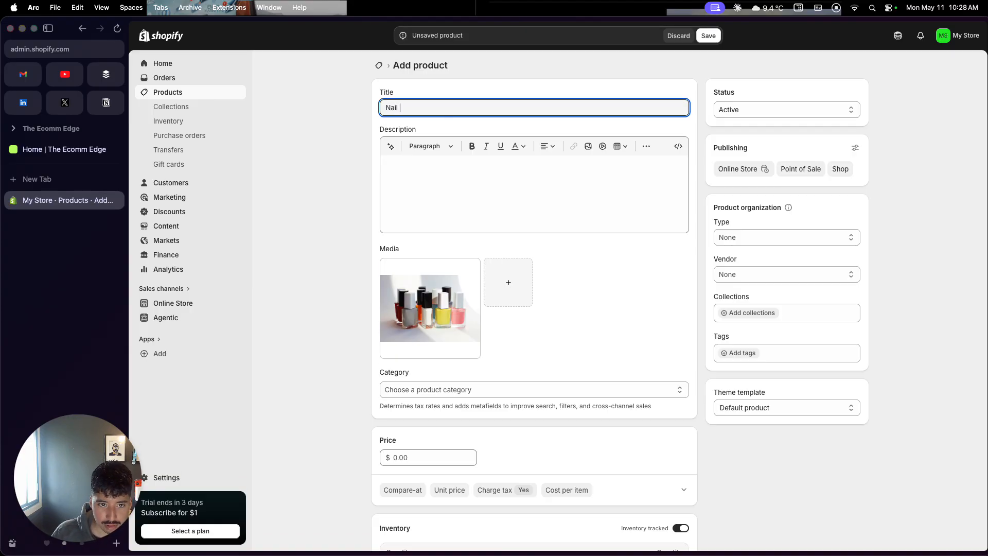
{"action": "type", "text": "Polish"}
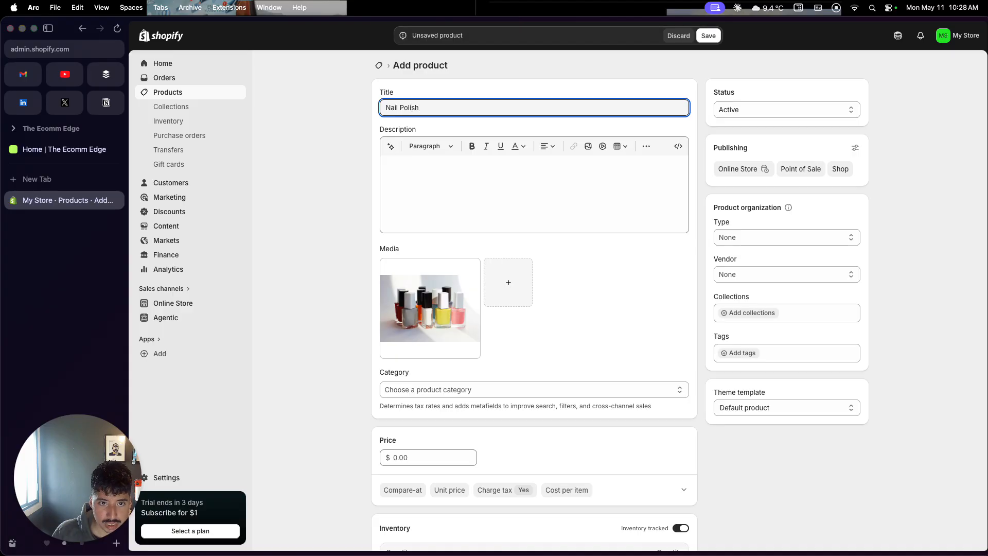
{"action": "key", "text": "BackSpace"}
{"action": "key", "text": "BackSpace"}
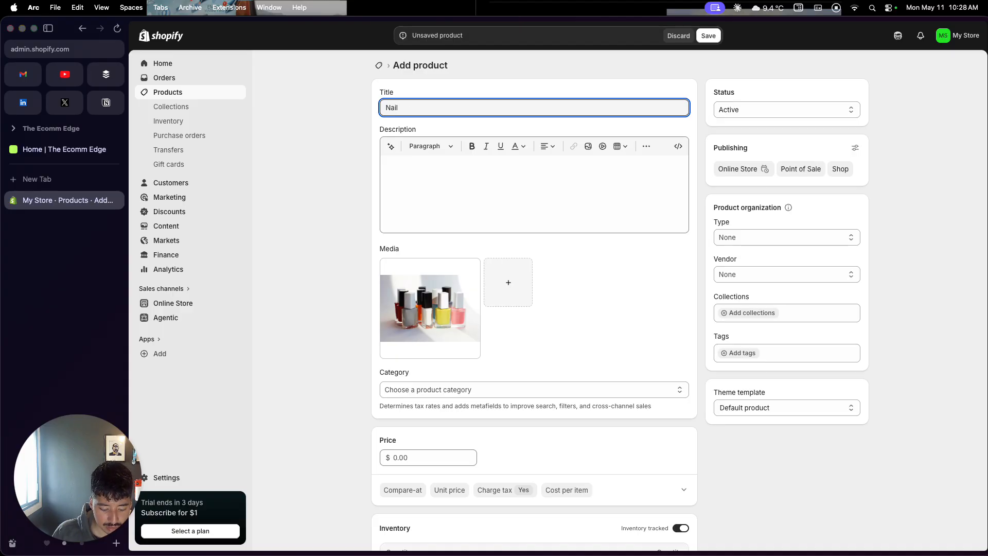
{"action": "type", "text": "Colo"}
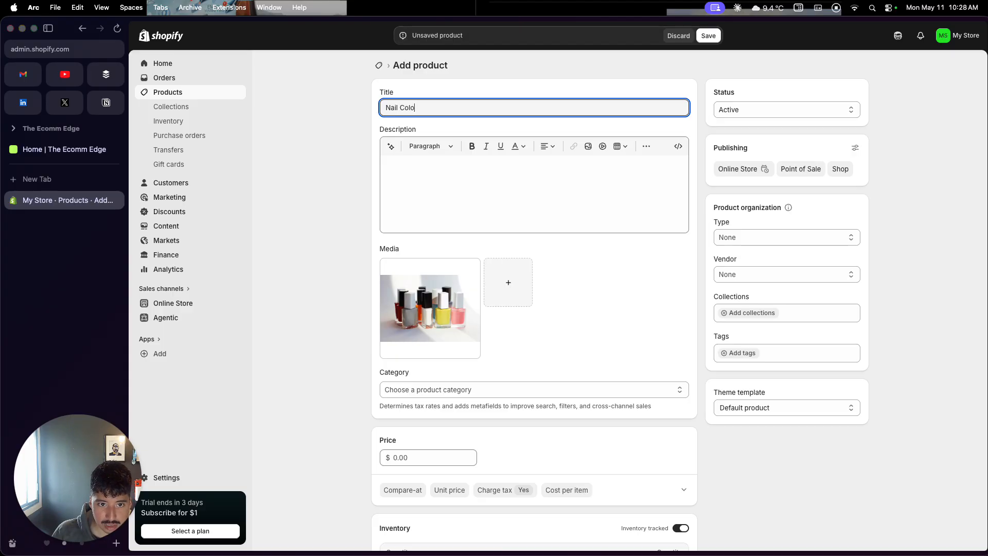
{"action": "type", "text": "r Setups"}
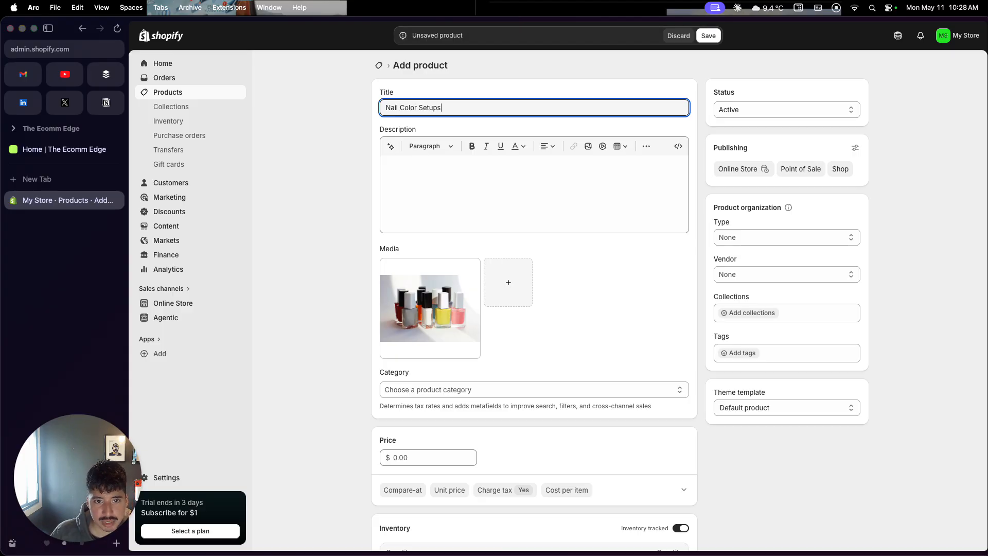
Generate the product description with the AI text generator, using the copied title "Nail Color Setups" as the prompt.
{"action": "left_click", "coordinate": [430, 171]}
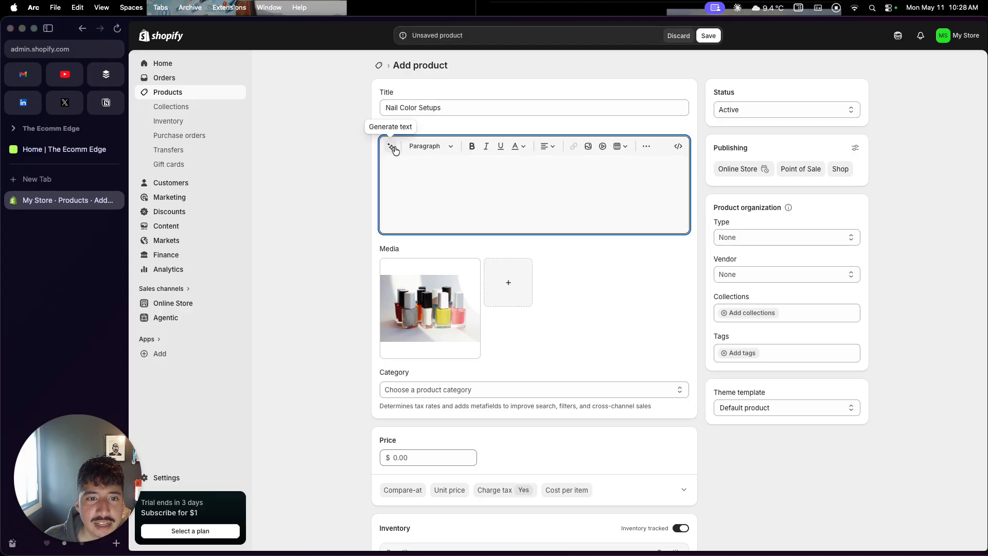
{"action": "triple_click", "coordinate": [417, 108]}
{"action": "key", "text": "super+c"}
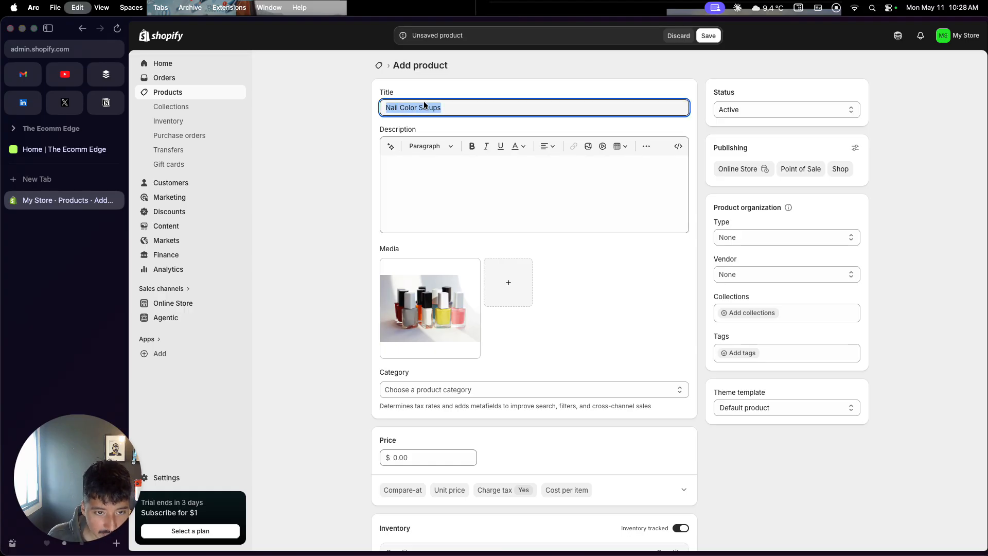
{"action": "left_click", "coordinate": [389, 151]}
{"action": "left_click", "coordinate": [389, 146]}
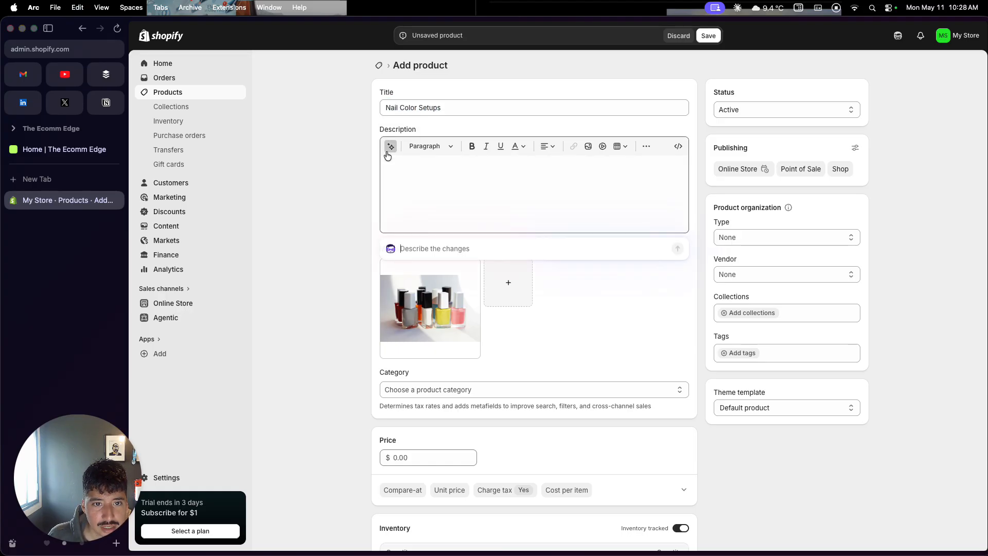
{"action": "key", "text": "super+v"}
{"action": "key", "text": "Return"}
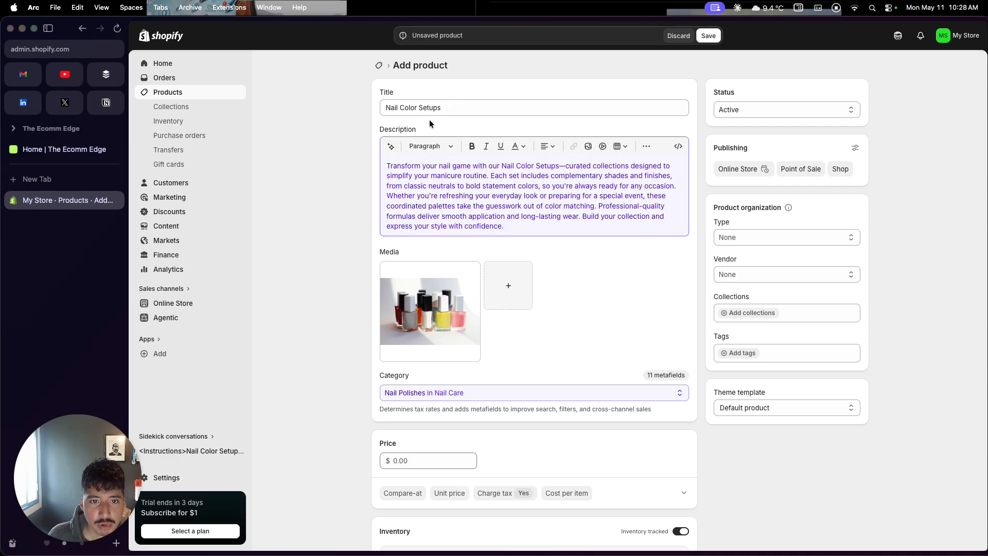
Set the product price to $55.
{"action": "scroll", "coordinate": [432, 230], "scroll_direction": "down", "scroll_amount": 1}
{"action": "scroll", "coordinate": [432, 232], "scroll_direction": "down", "scroll_amount": 3}
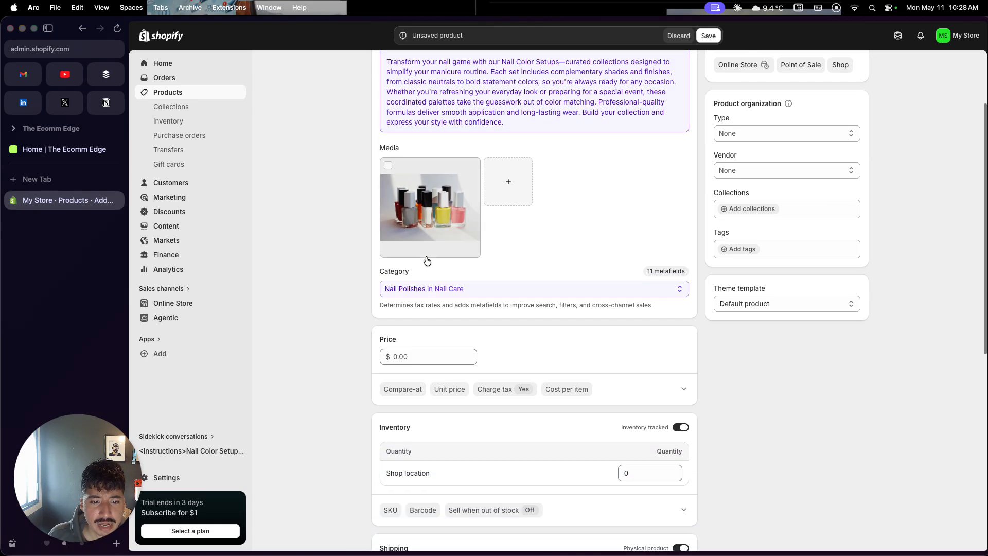
{"action": "left_click", "coordinate": [415, 356]}
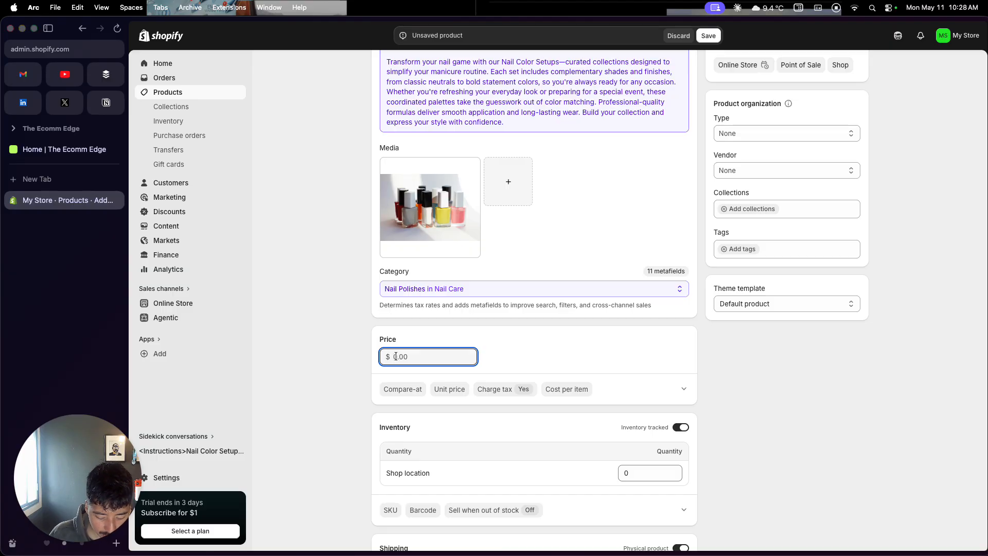
{"action": "type", "text": "55"}
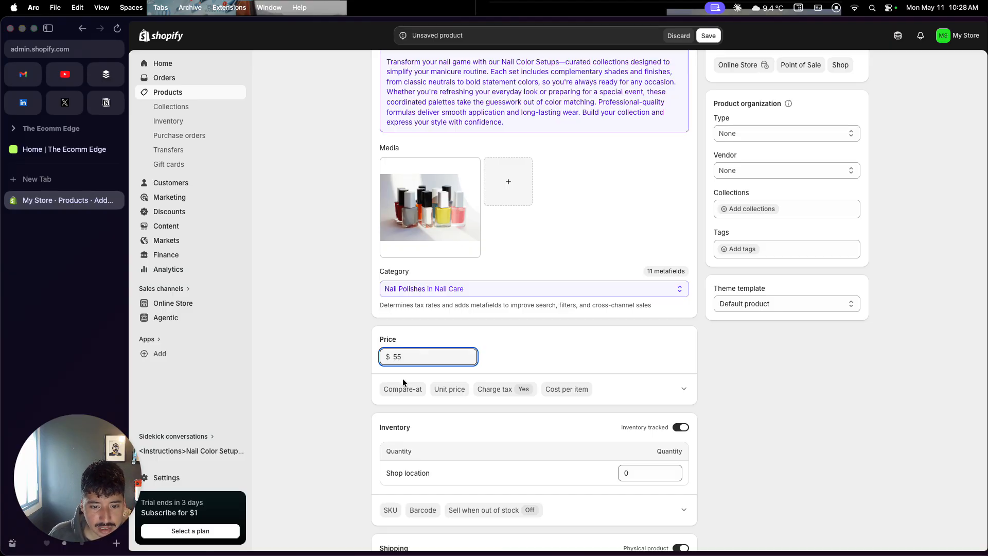
Expand the additional display prices and set the compare-at price to $125.
{"action": "left_click", "coordinate": [684, 389]}
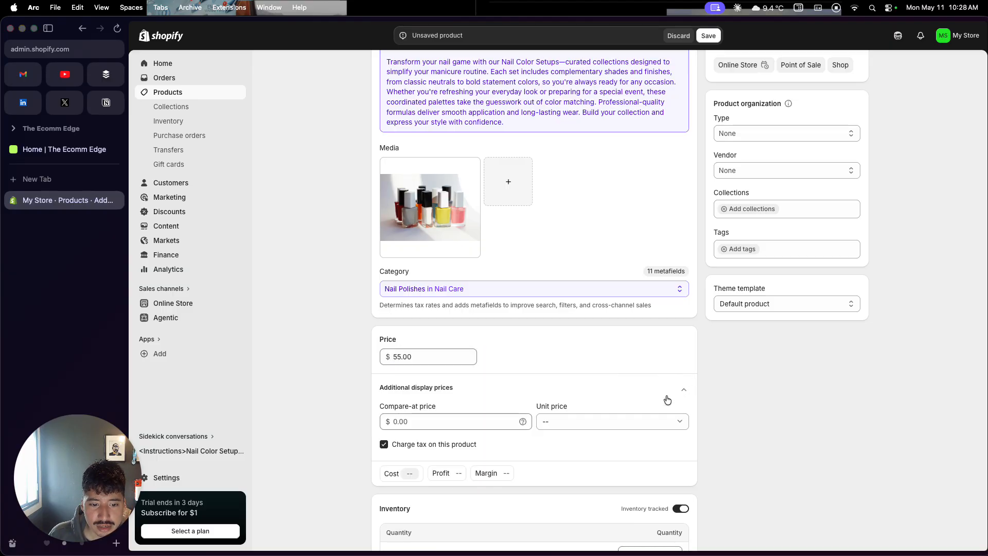
{"action": "scroll", "coordinate": [633, 423], "scroll_direction": "down", "scroll_amount": 2}
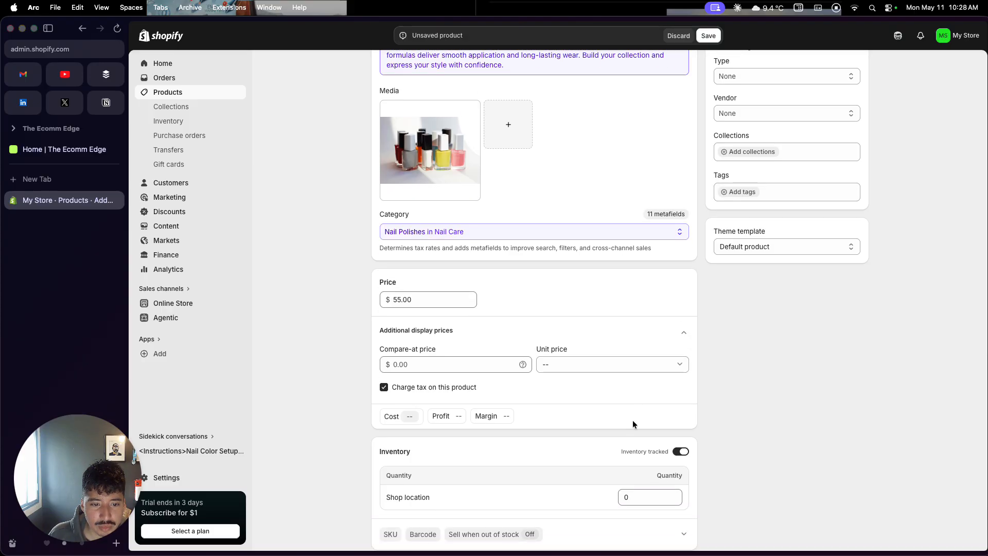
{"action": "left_click", "coordinate": [443, 361]}
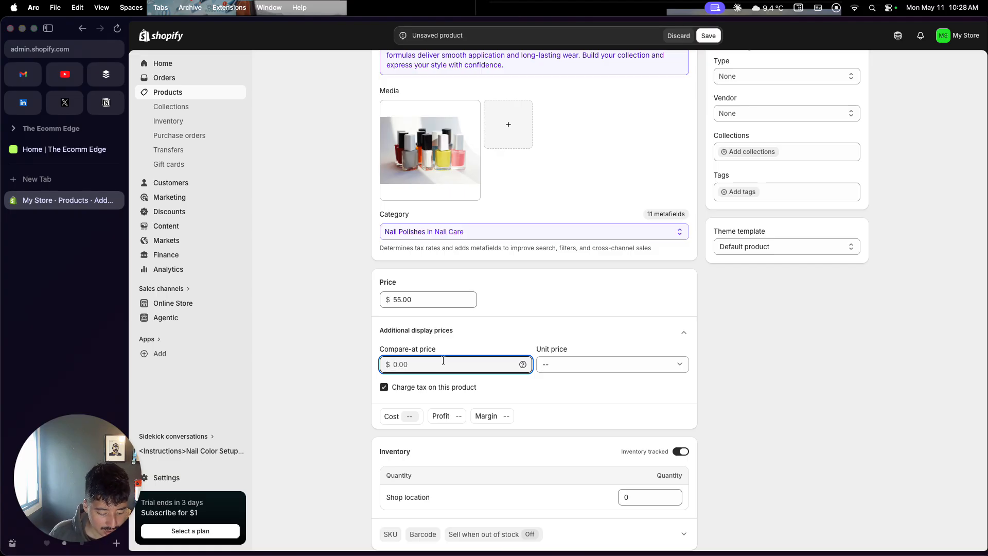
{"action": "type", "text": "125"}
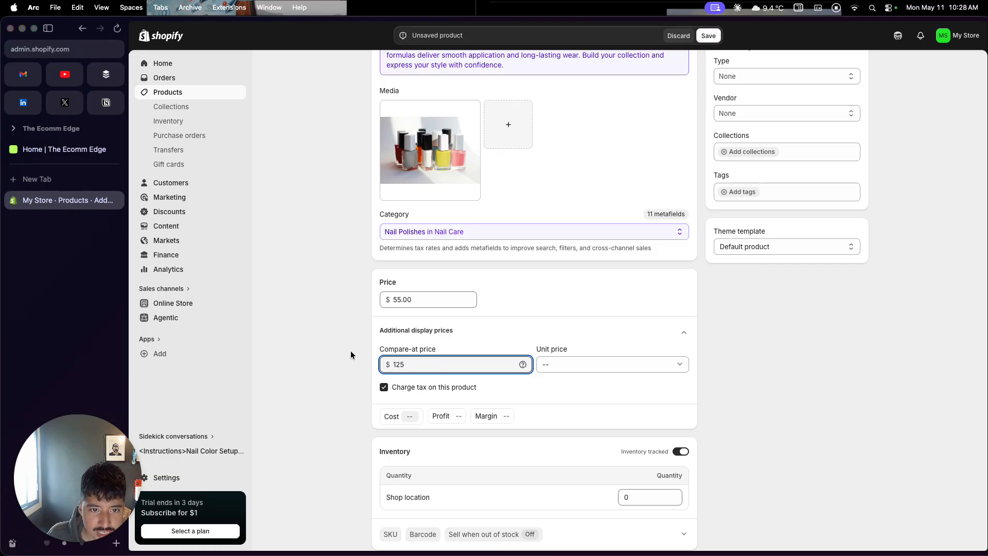
{"action": "left_click", "coordinate": [353, 356]}
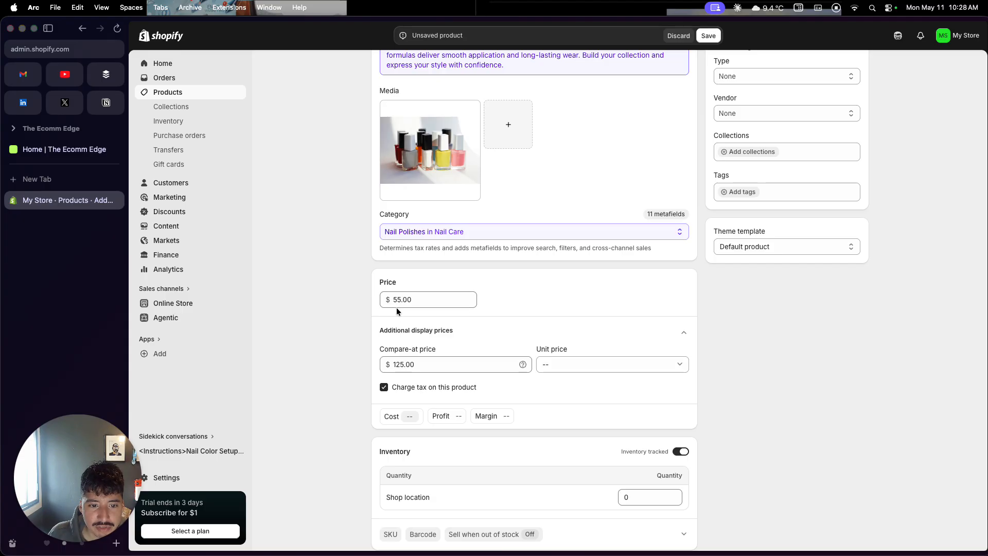
Set the inventory quantity at Shop location to 120.
{"action": "scroll", "coordinate": [352, 410], "scroll_direction": "down", "scroll_amount": 1}
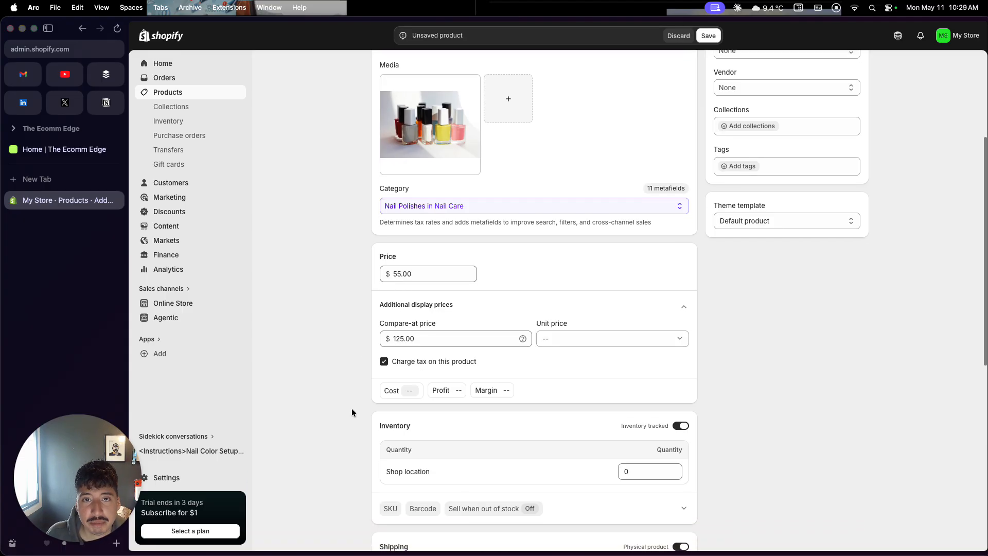
{"action": "scroll", "coordinate": [352, 411], "scroll_direction": "down", "scroll_amount": 1}
{"action": "scroll", "coordinate": [352, 412], "scroll_direction": "down", "scroll_amount": 2}
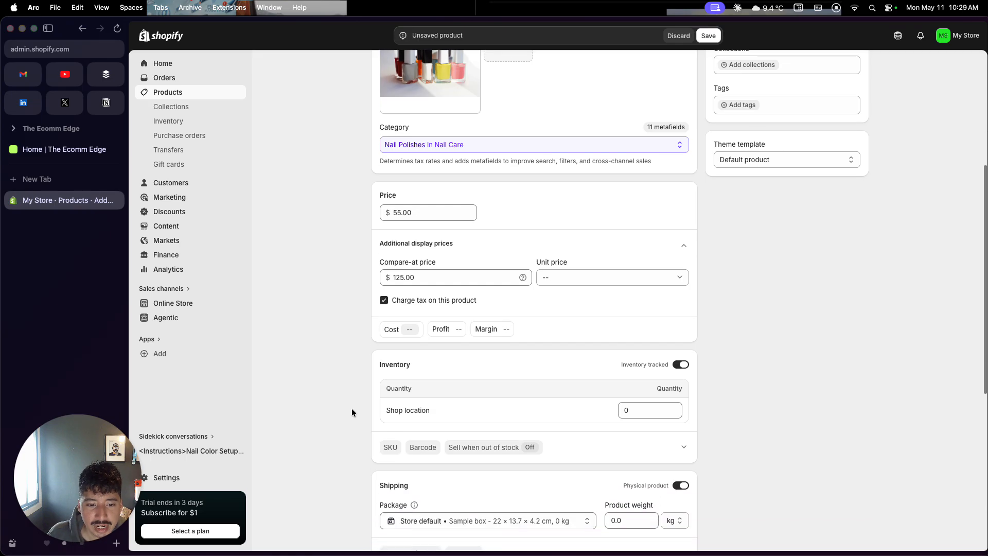
{"action": "left_click", "coordinate": [638, 410]}
{"action": "left_click", "coordinate": [619, 411]}
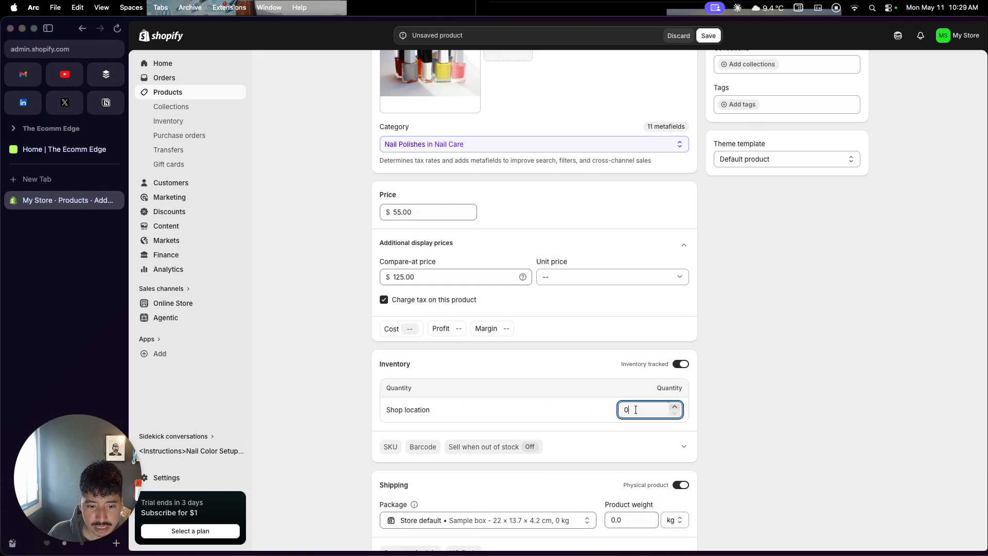
{"action": "key", "text": "Delete"}
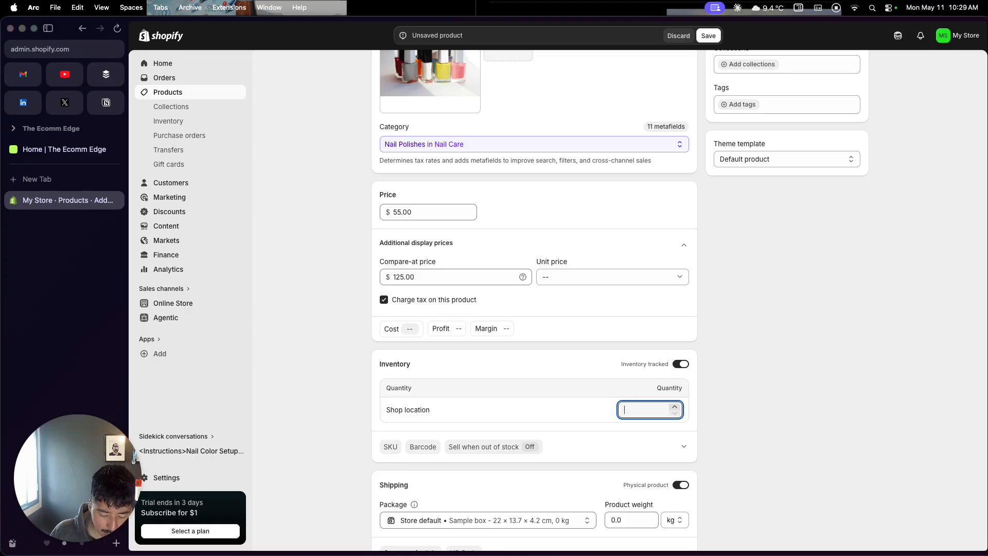
{"action": "type", "text": "120"}
{"action": "left_click", "coordinate": [845, 376]}
Expand the extra inventory details to view the SKU, barcode and out-of-stock selling options, and review the shipping section.
{"action": "scroll", "coordinate": [756, 428], "scroll_direction": "down", "scroll_amount": 2}
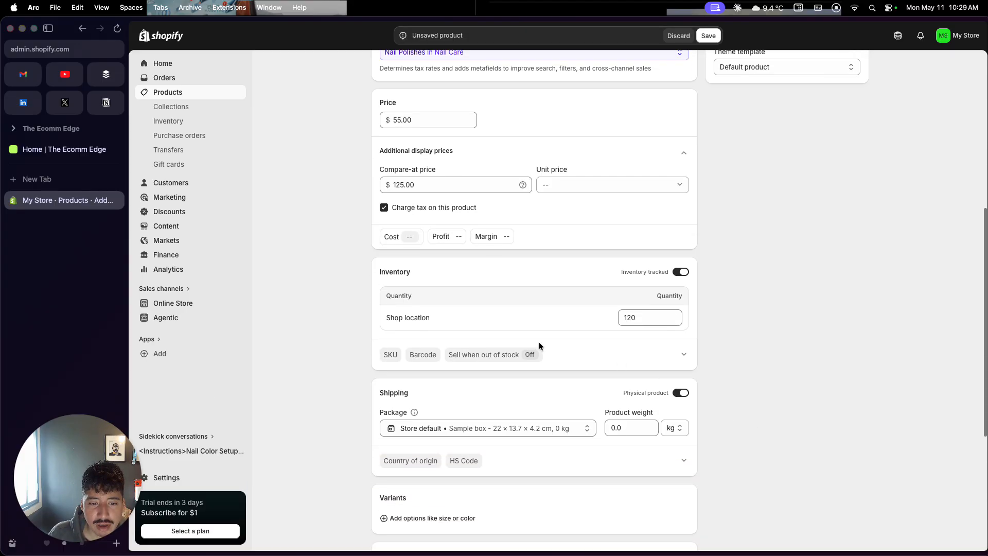
{"action": "left_click", "coordinate": [681, 351]}
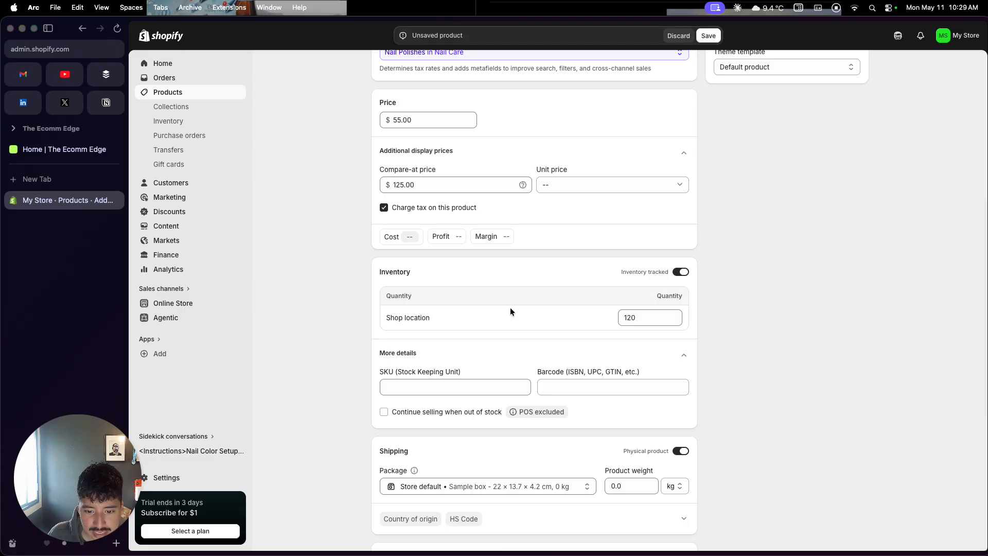
{"action": "scroll", "coordinate": [510, 311], "scroll_direction": "down", "scroll_amount": 3}
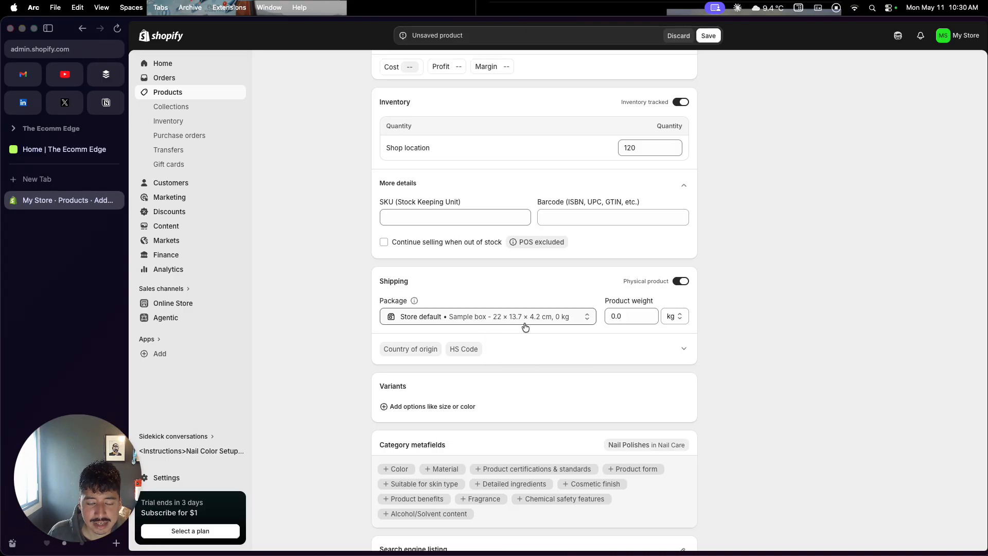
Review the product's shipping, variants and category metafields sections, and expand the search engine listing to view its page title, meta description and URL handle.
{"action": "left_click", "coordinate": [622, 316]}
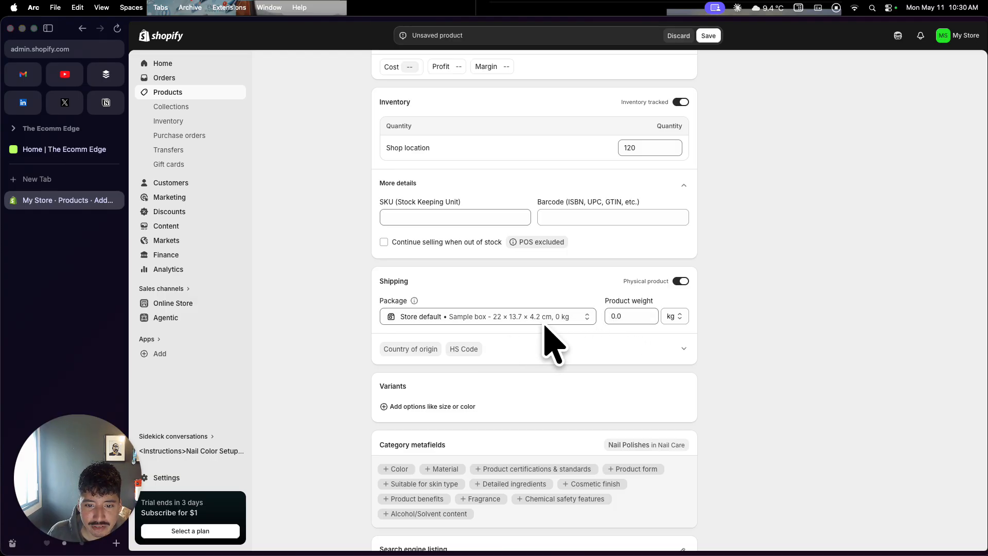
{"action": "scroll", "coordinate": [561, 335], "scroll_direction": "down", "scroll_amount": 2}
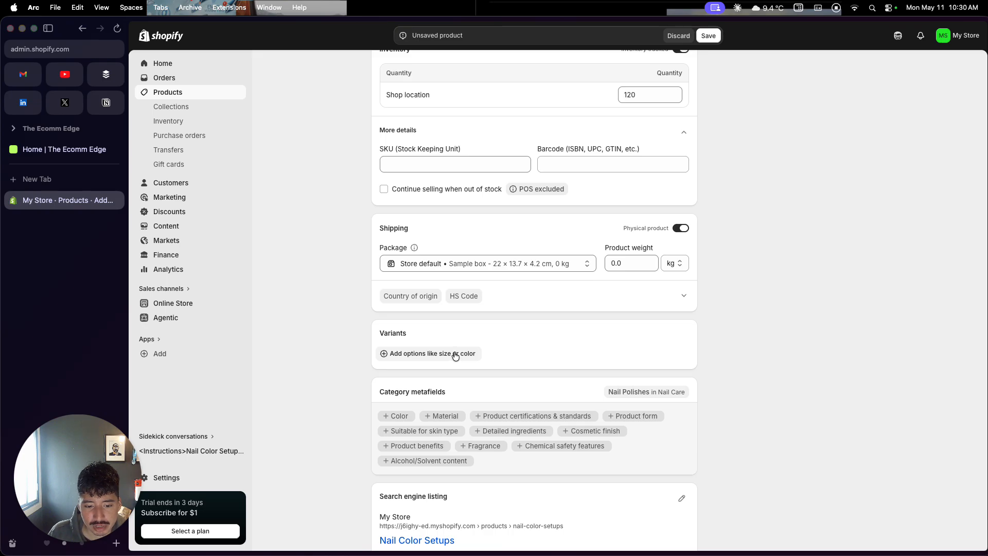
{"action": "scroll", "coordinate": [452, 360], "scroll_direction": "down", "scroll_amount": 3}
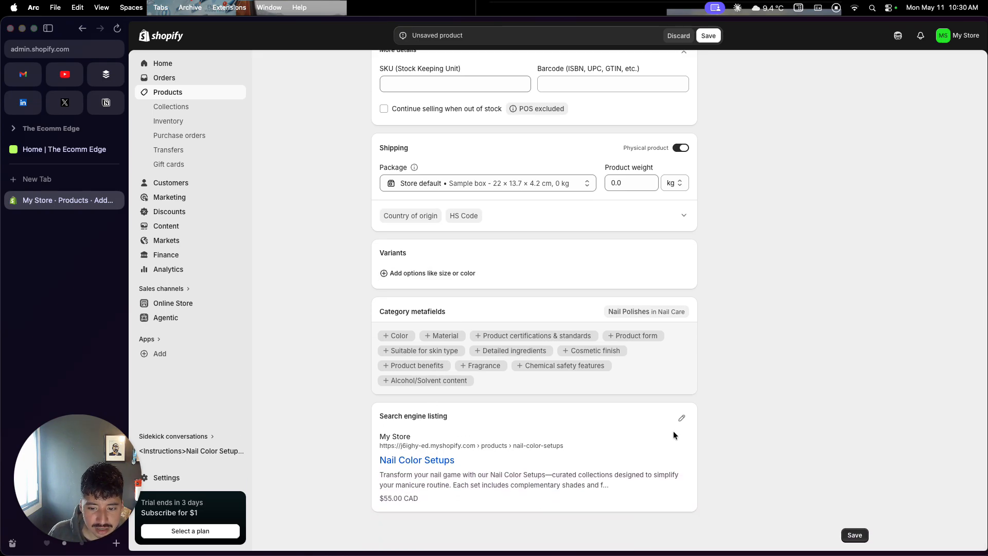
{"action": "left_click", "coordinate": [680, 418]}
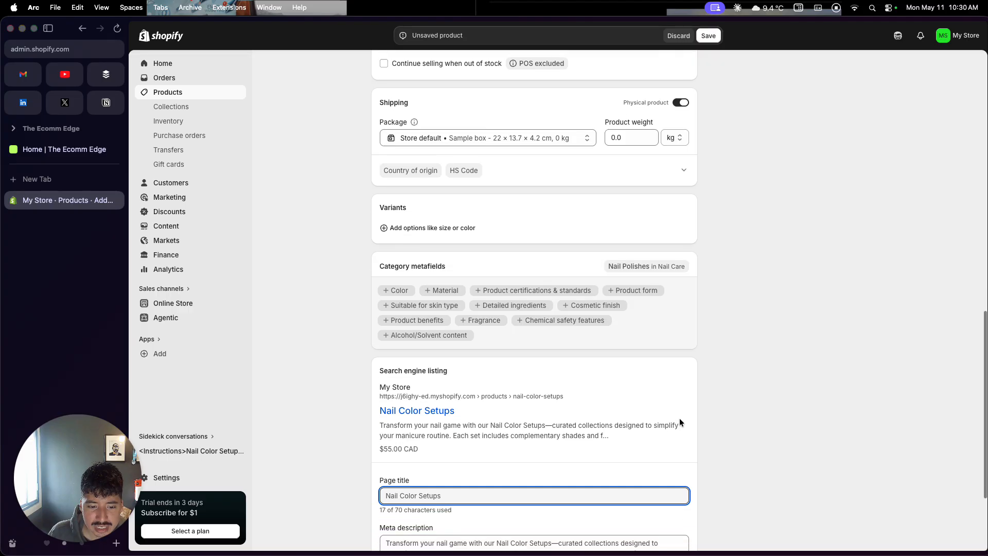
{"action": "scroll", "coordinate": [679, 422], "scroll_direction": "down", "scroll_amount": 5}
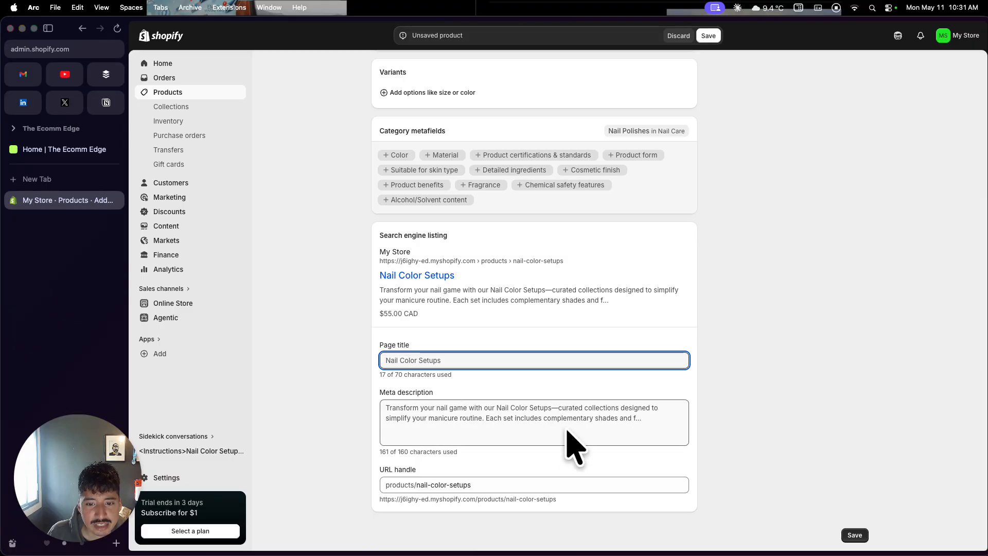
{"action": "scroll", "coordinate": [605, 418], "scroll_direction": "up", "scroll_amount": 10}
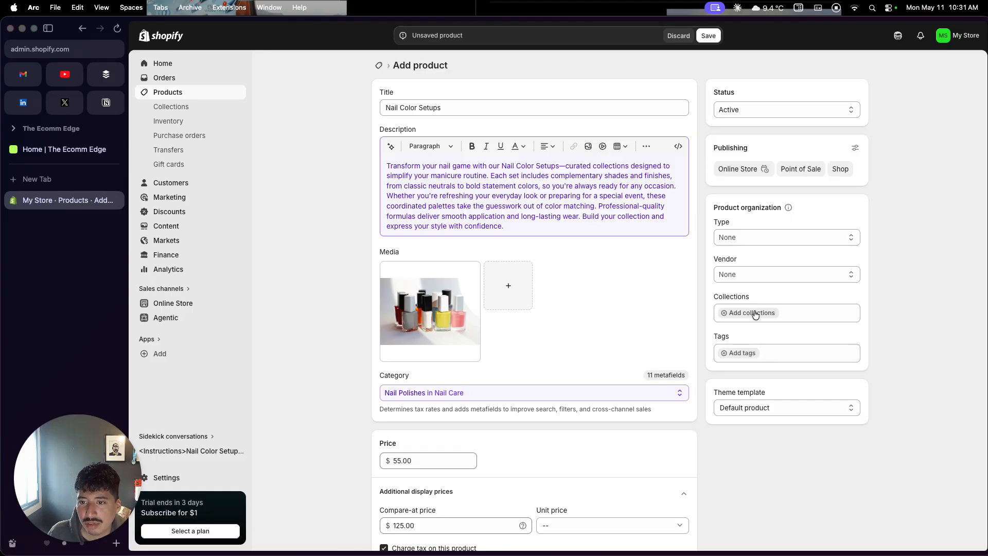
Limit the product's publishing to the Online Store by turning off Point of Sale and Shop, and save the product.
{"action": "left_click", "coordinate": [855, 148]}
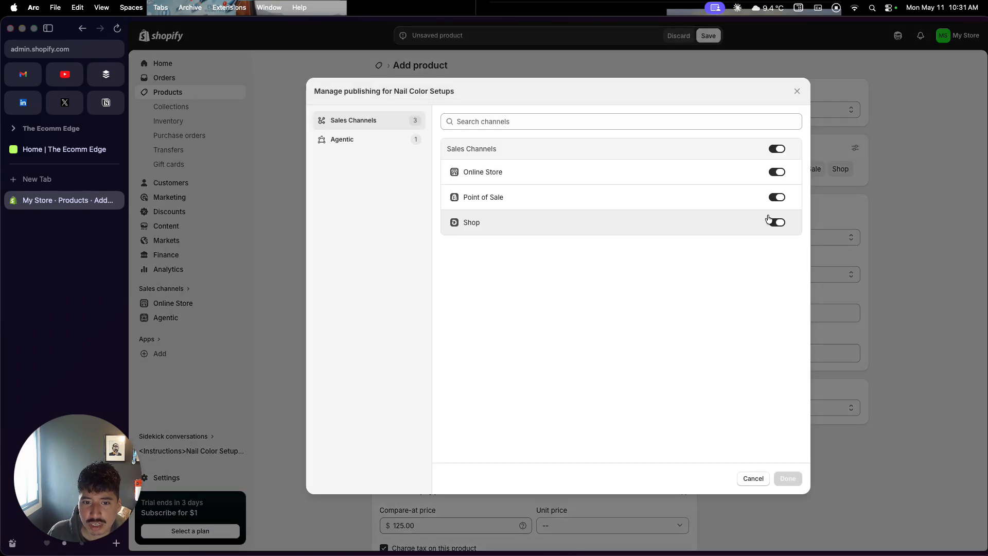
{"action": "left_click", "coordinate": [781, 222]}
{"action": "left_click", "coordinate": [778, 198]}
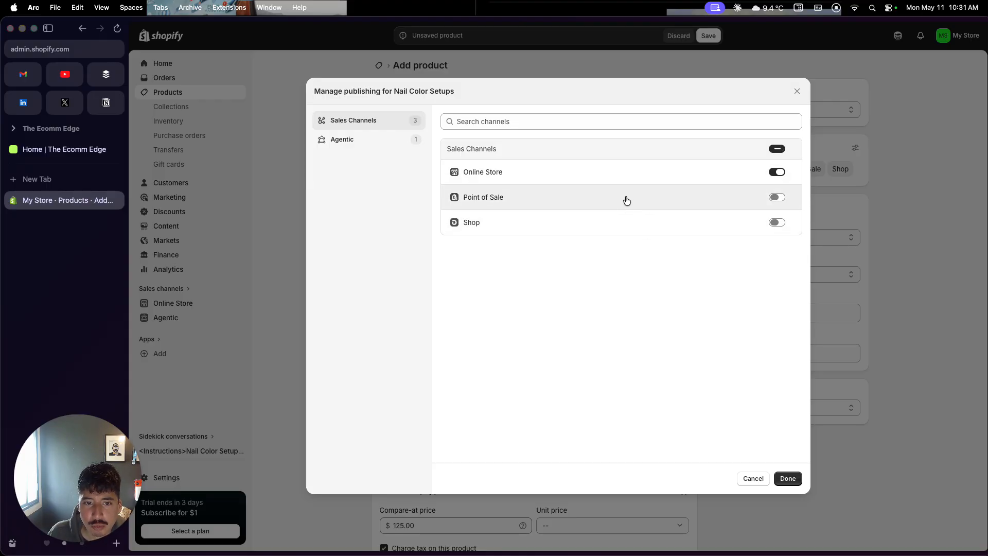
{"action": "left_click", "coordinate": [373, 147]}
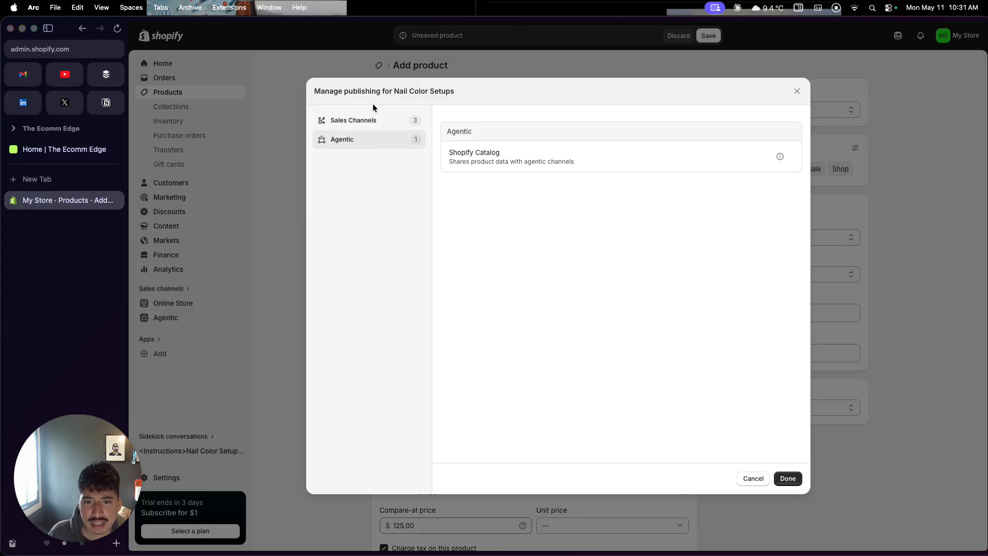
{"action": "left_click", "coordinate": [359, 120]}
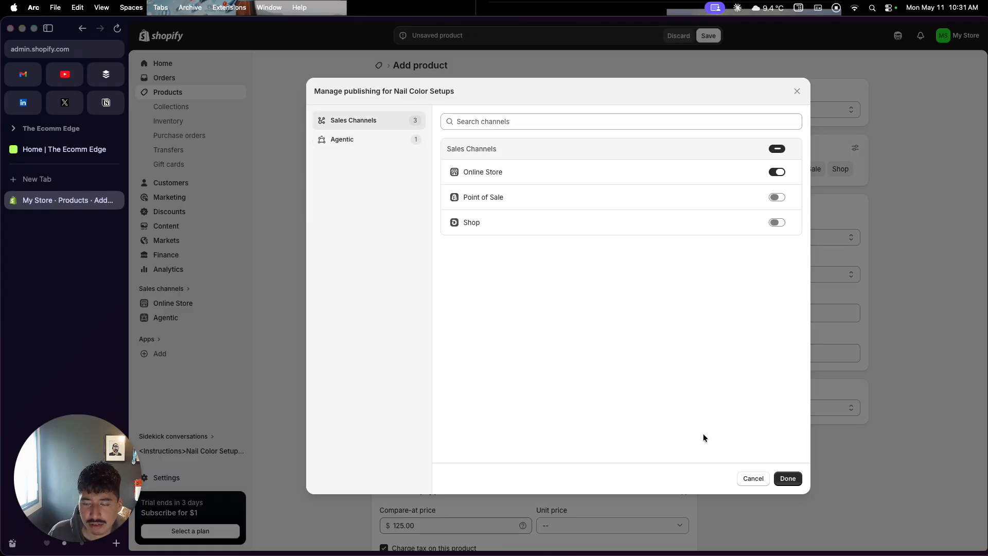
{"action": "left_click", "coordinate": [788, 479]}
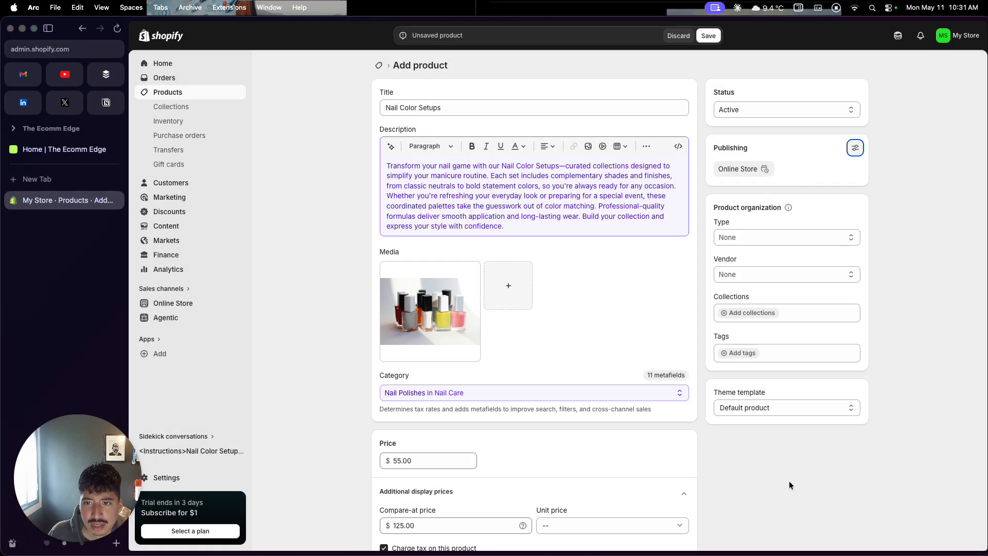
{"action": "left_click", "coordinate": [708, 36]}
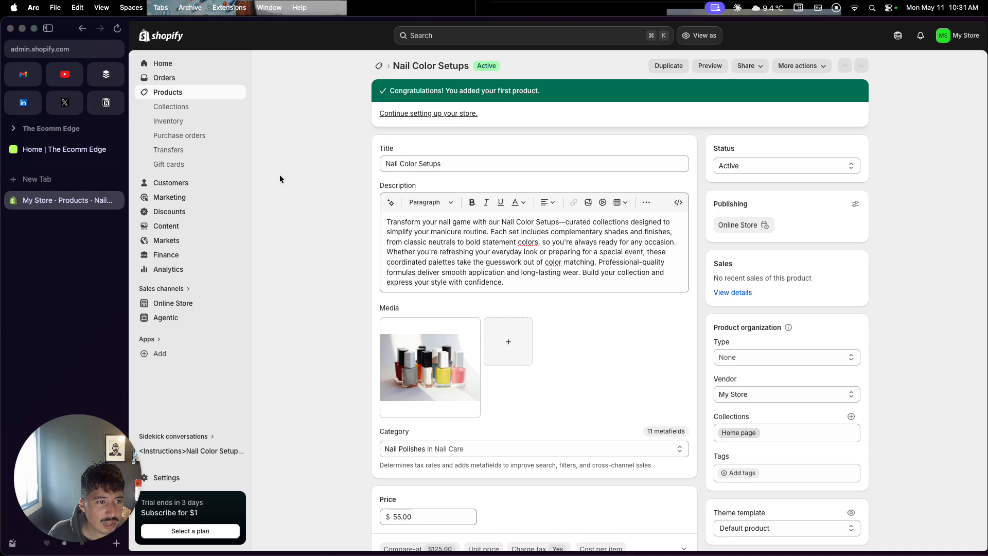
Start a new product collection and enter Best Books as its title.
{"action": "left_click", "coordinate": [195, 110]}
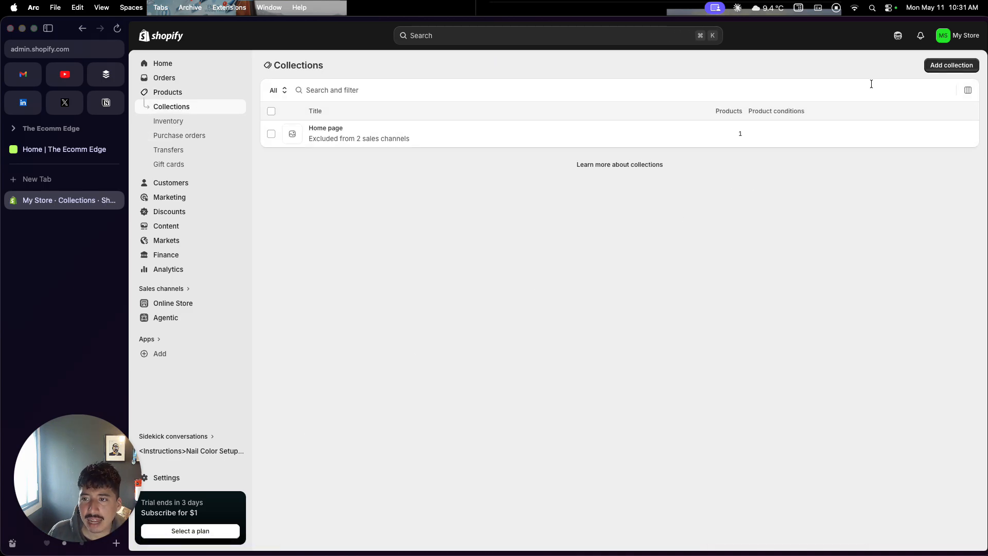
{"action": "left_click", "coordinate": [951, 65]}
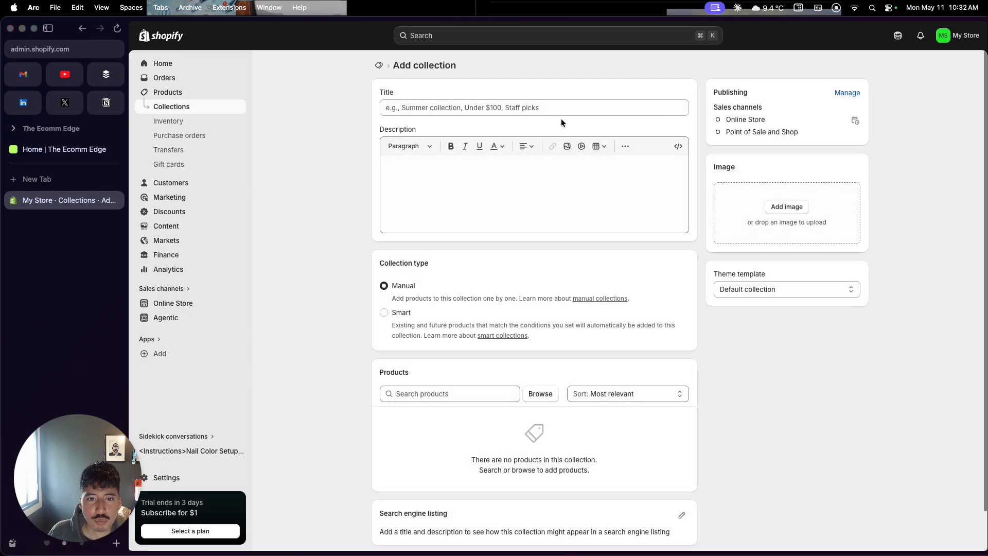
{"action": "left_click", "coordinate": [556, 105]}
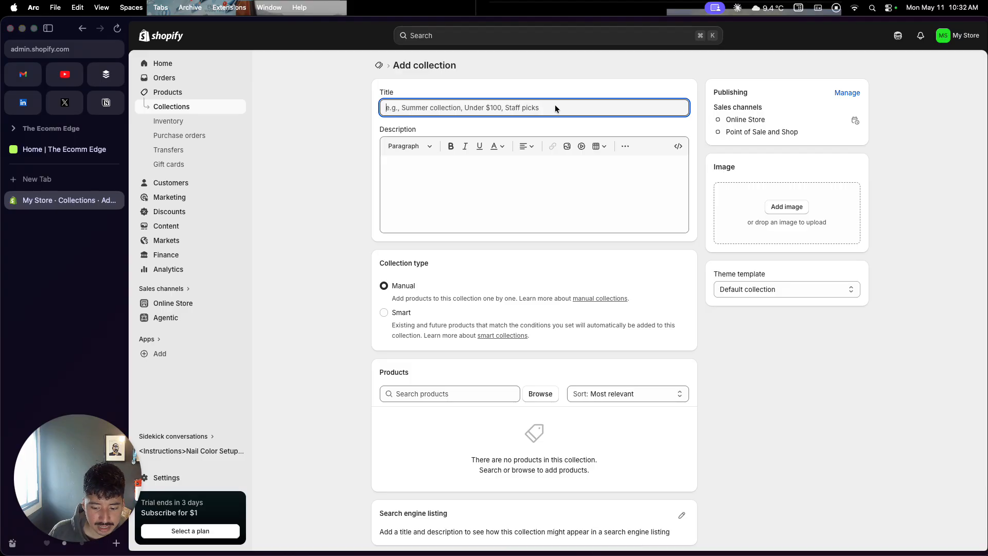
{"action": "type", "text": "Best Books"}
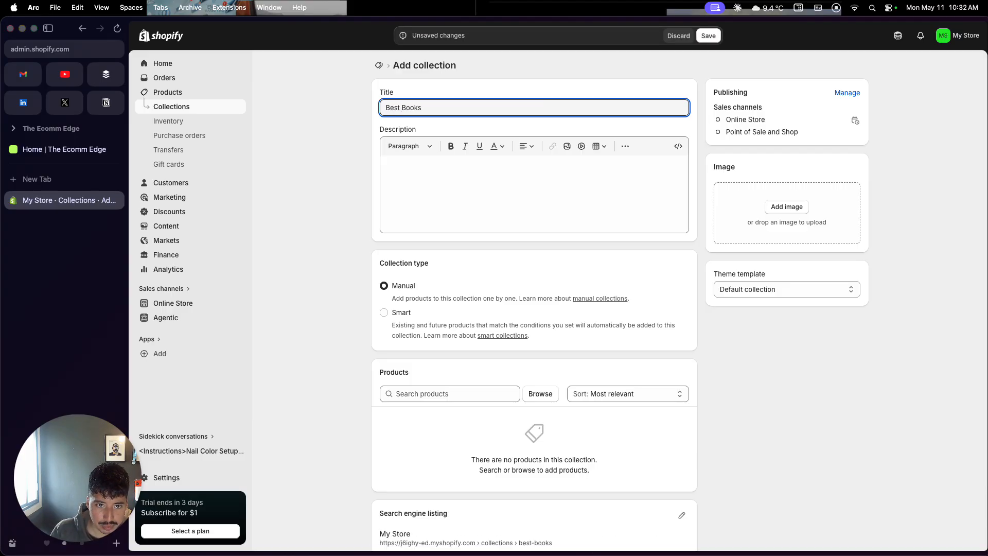
Replace the new collection's title with Best From BookTok.
{"action": "key", "text": "BackSpace"}
{"action": "key", "text": "BackSpace"}
{"action": "key", "text": "BackSpace"}
{"action": "key", "text": "BackSpace"}
{"action": "key", "text": "BackSpace"}
{"action": "key", "text": "BackSpace"}
{"action": "key", "text": "BackSpace"}
{"action": "key", "text": "BackSpace"}
{"action": "key", "text": "BackSpace"}
{"action": "key", "text": "BackSpace"}
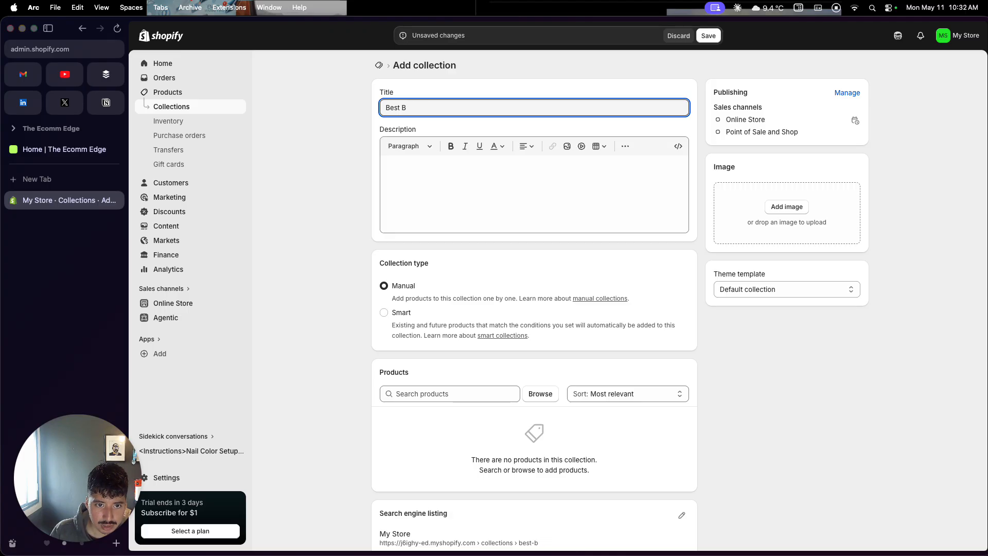
{"action": "type", "text": "Best"}
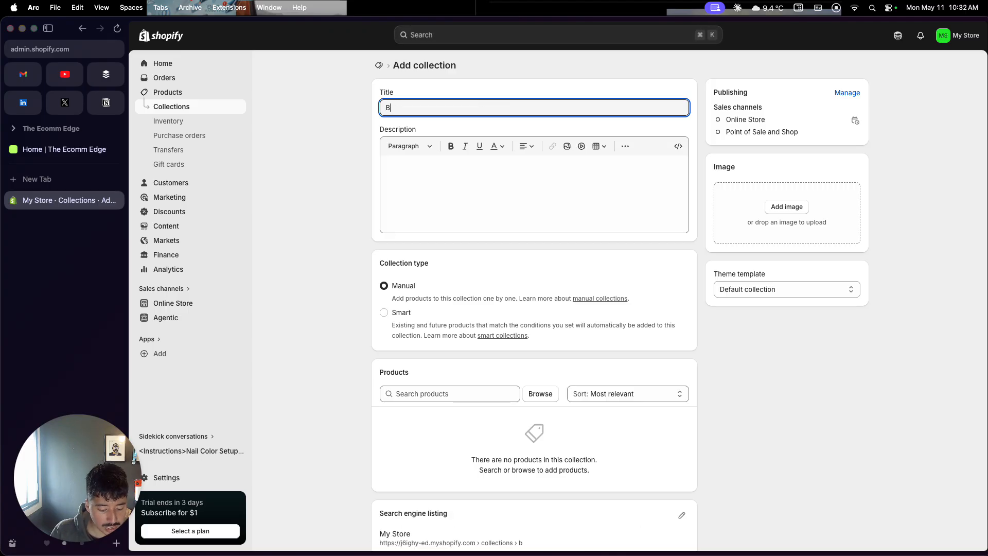
{"action": "type", "text": " TBookTok"}
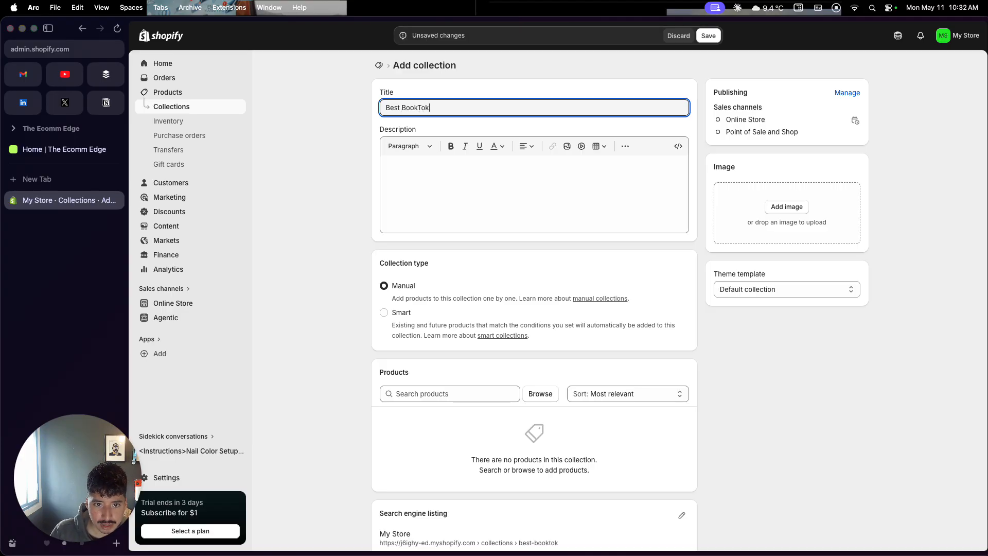
{"action": "type", "text": " Boo"}
{"action": "key", "text": "BackSpace"}
{"action": "key", "text": "BackSpace"}
{"action": "key", "text": "BackSpace"}
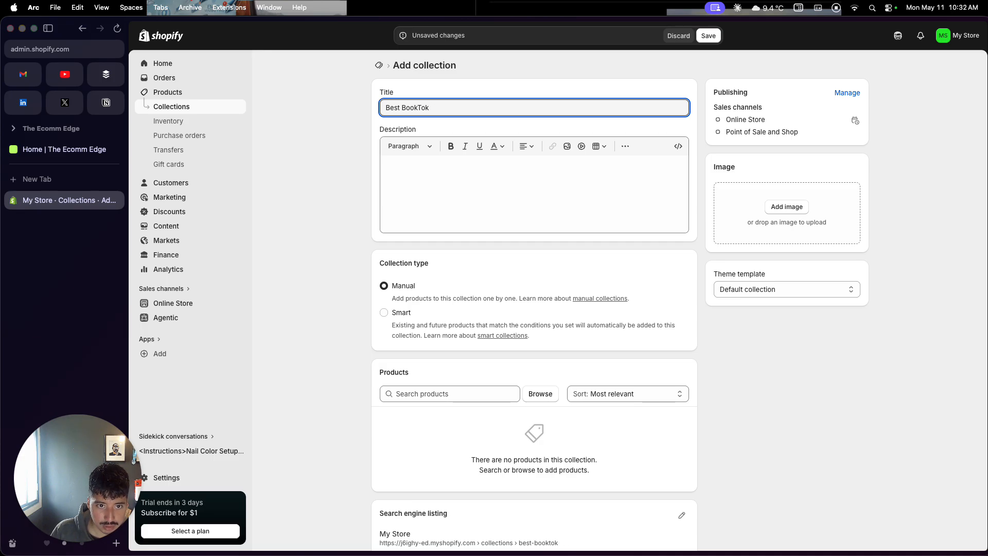
{"action": "left_click", "coordinate": [399, 110]}
{"action": "type", "text": "From"}
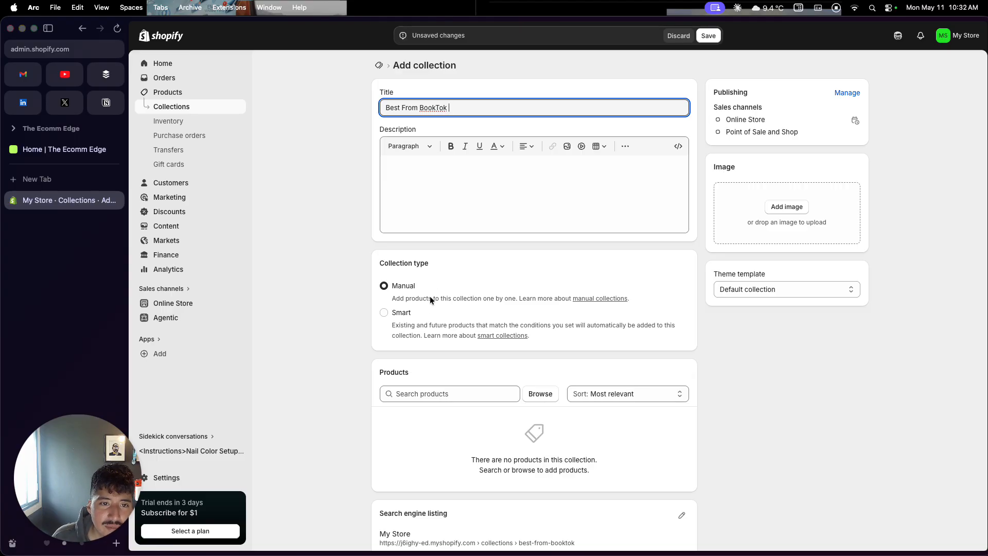
Review the collection type, products and search engine listing sections, and save the Best From BookTok collection.
{"action": "scroll", "coordinate": [446, 430], "scroll_direction": "down", "scroll_amount": 2}
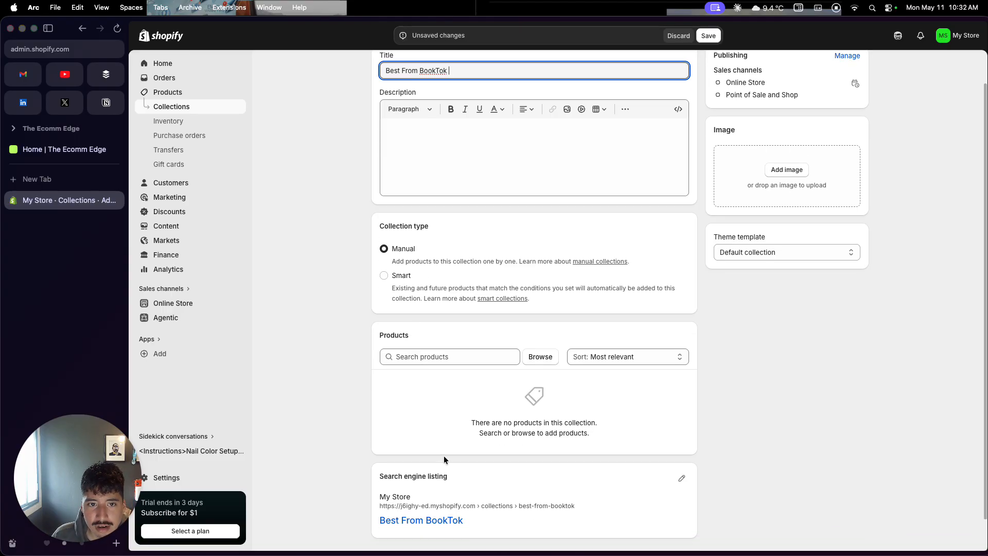
{"action": "scroll", "coordinate": [444, 455], "scroll_direction": "up", "scroll_amount": 1}
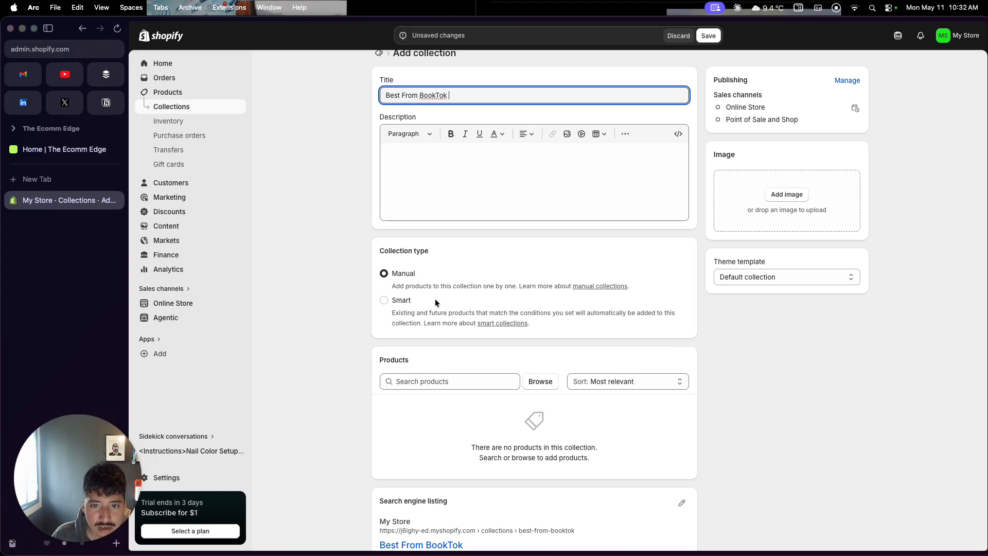
{"action": "scroll", "coordinate": [436, 301], "scroll_direction": "down", "scroll_amount": 3}
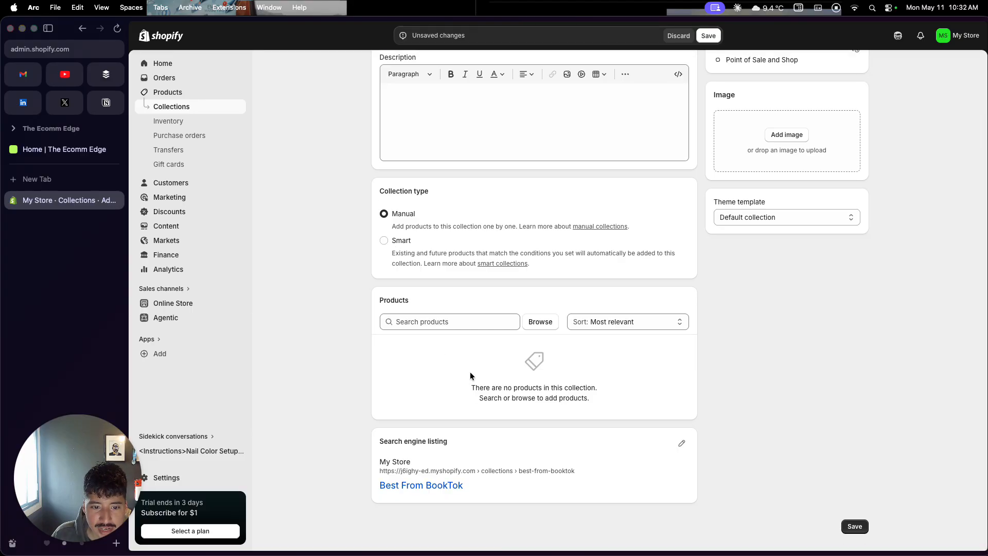
{"action": "left_click", "coordinate": [708, 35]}
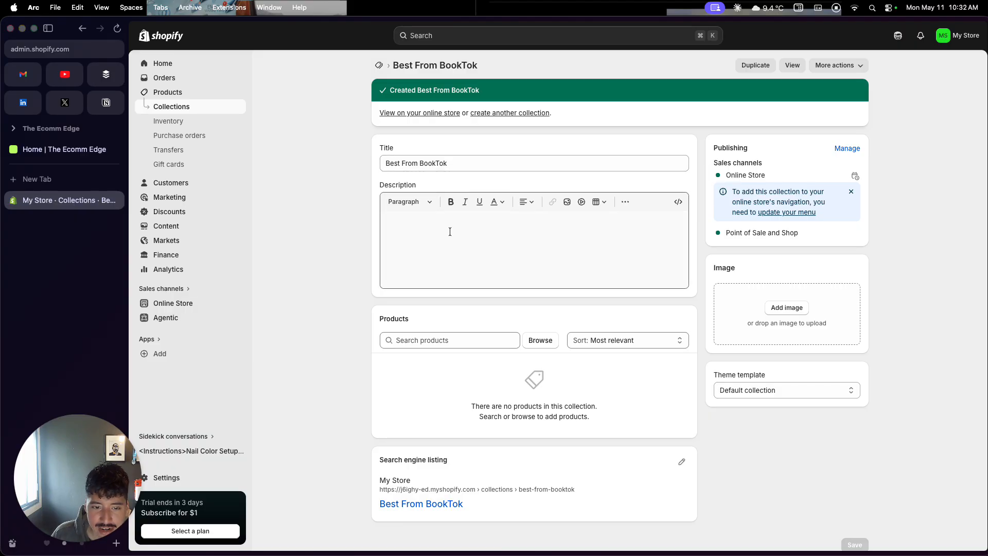
{"action": "scroll", "coordinate": [457, 268], "scroll_direction": "down", "scroll_amount": 1}
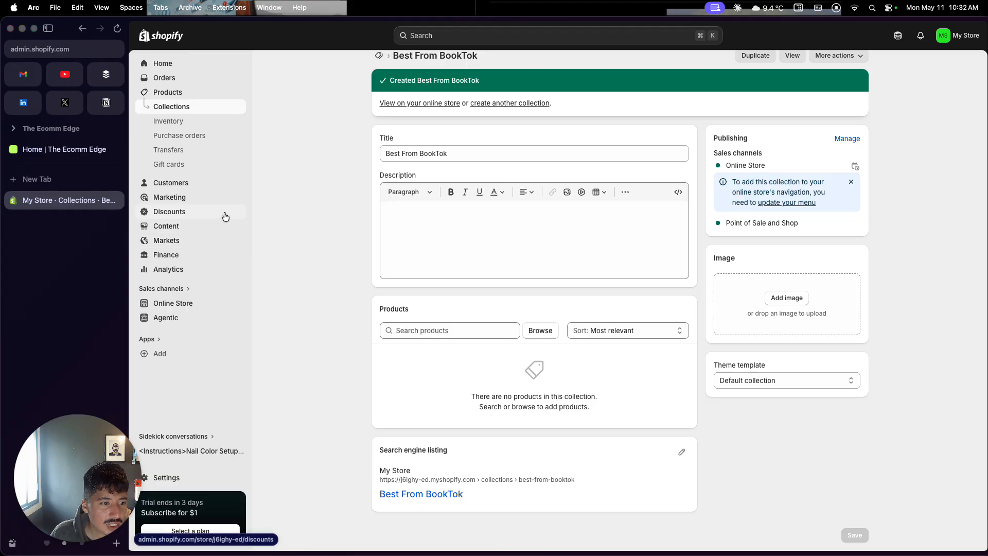
Create the suggested United States market with US Dollar currency, save it and return to the markets list.
{"action": "left_click", "coordinate": [212, 248]}
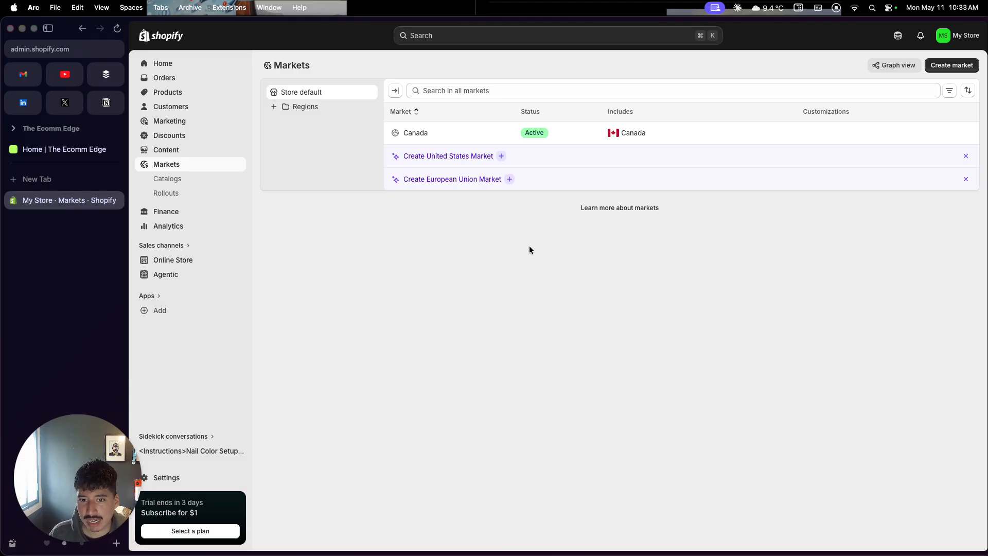
{"action": "left_click", "coordinate": [440, 157]}
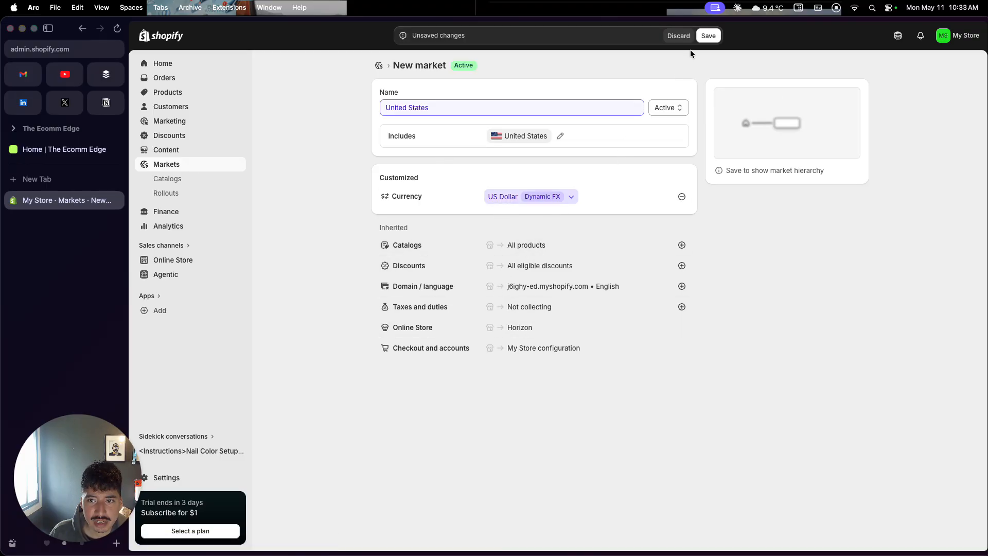
{"action": "left_click", "coordinate": [701, 41]}
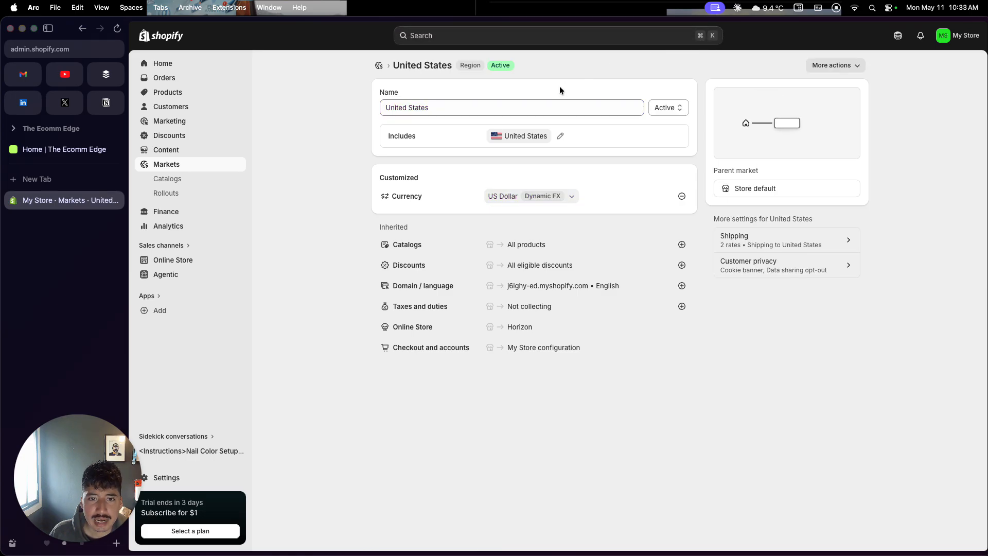
{"action": "left_click", "coordinate": [377, 65]}
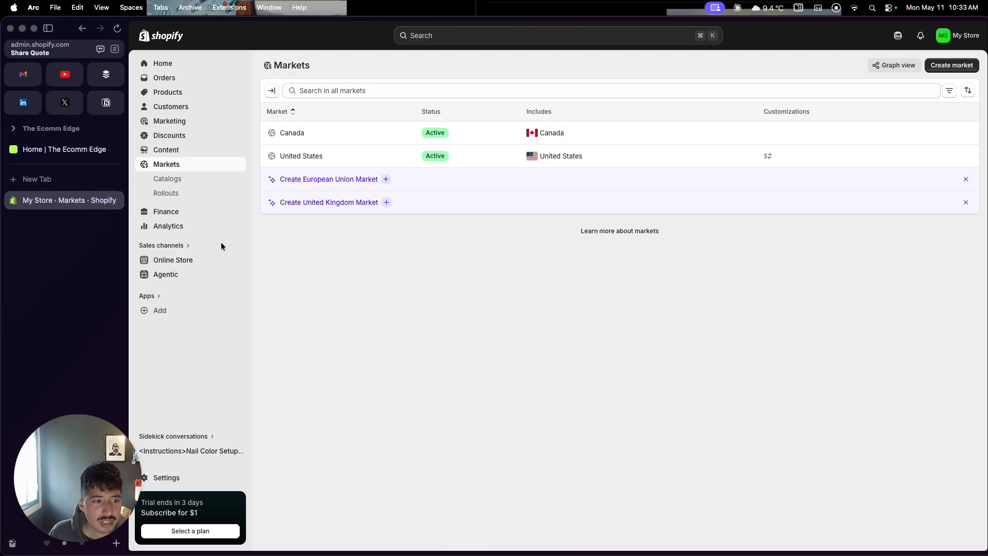
Open the Online Store themes and examine the current Horizon theme and the generated nail storefront designs.
{"action": "left_click", "coordinate": [186, 263]}
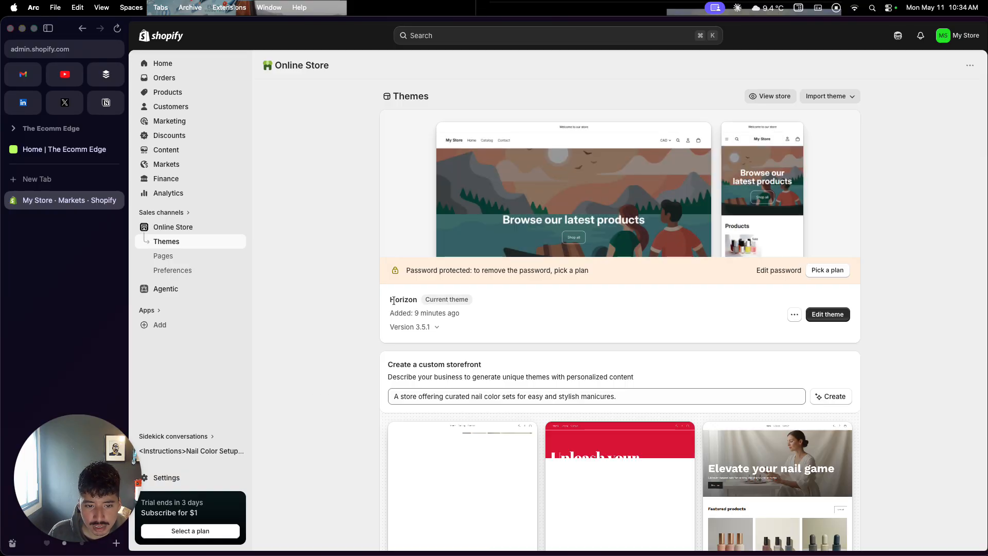
{"action": "left_click_drag", "start_coordinate": [398, 300], "coordinate": [394, 303]}
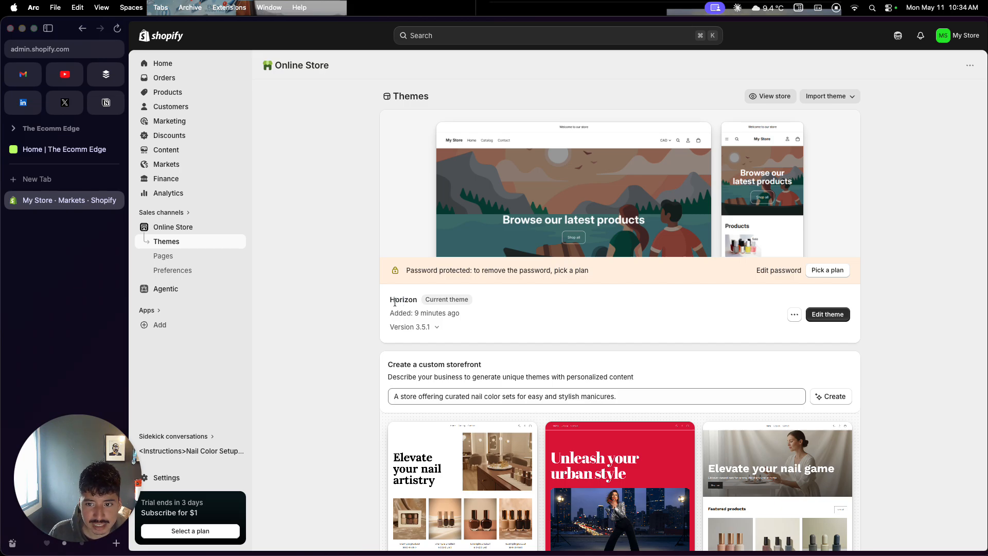
{"action": "scroll", "coordinate": [354, 292], "scroll_direction": "down", "scroll_amount": 5}
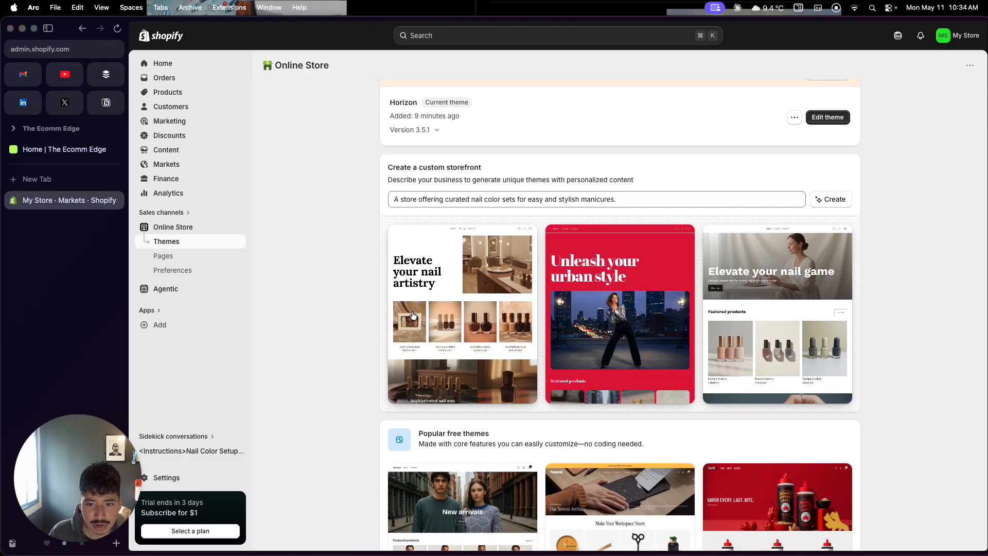
{"action": "mouse_move", "coordinate": [656, 309]}
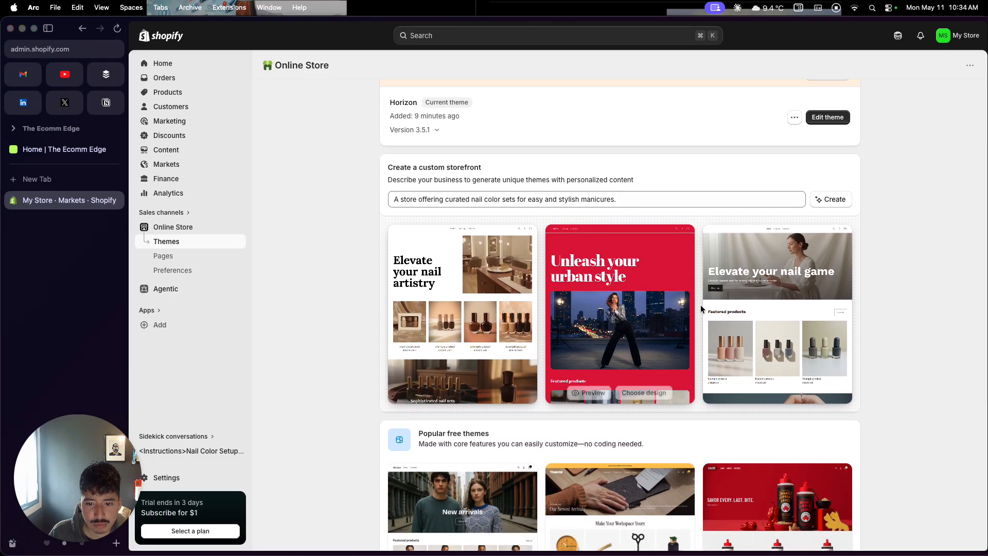
{"action": "mouse_move", "coordinate": [574, 272]}
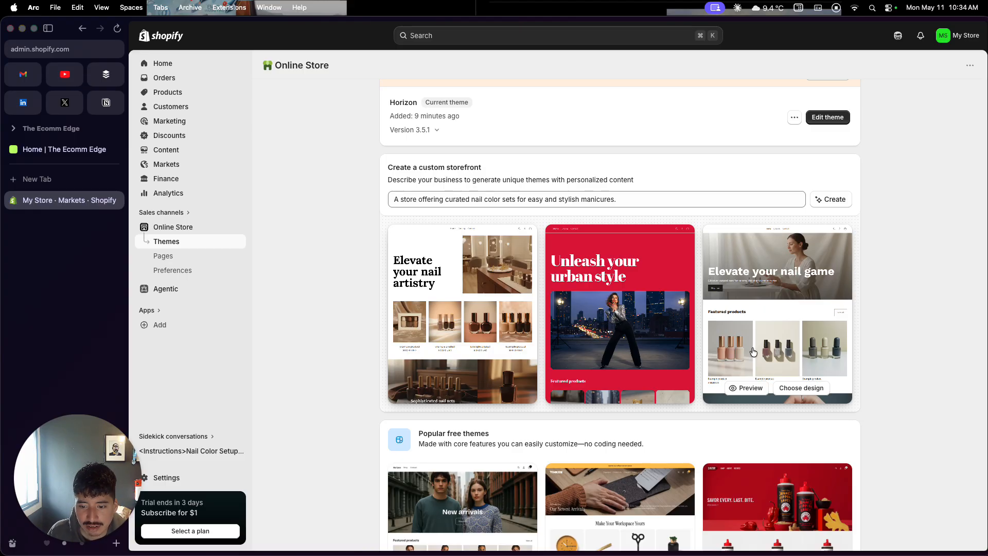
Visit the Shopify Theme Store from the themes page and filter its catalog to paid themes.
{"action": "scroll", "coordinate": [753, 352], "scroll_direction": "down", "scroll_amount": 5}
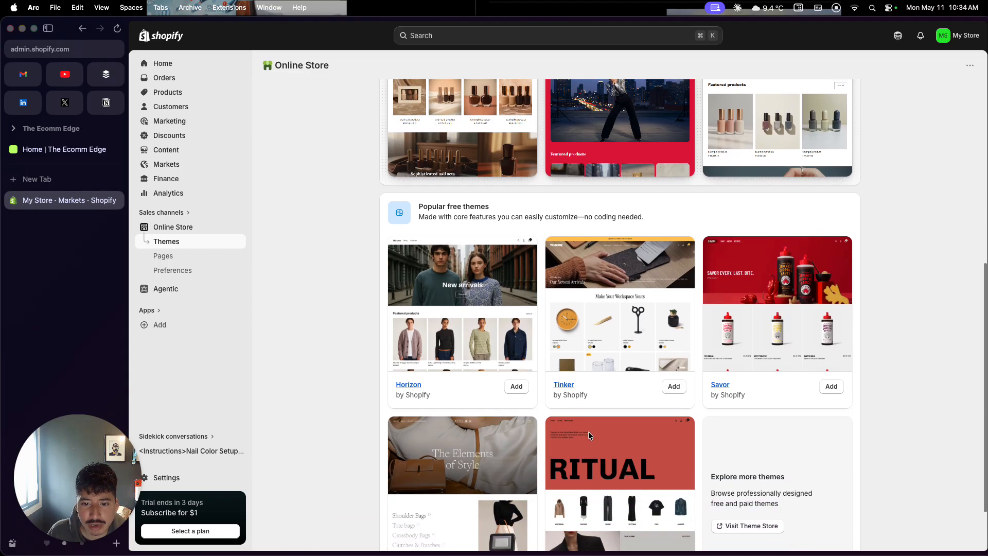
{"action": "left_click", "coordinate": [747, 504]}
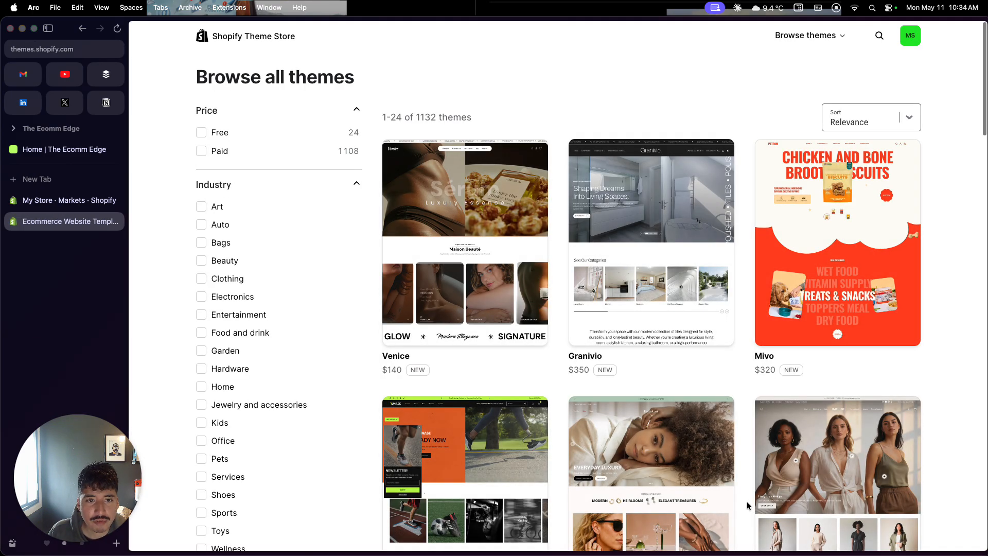
{"action": "left_click", "coordinate": [217, 150]}
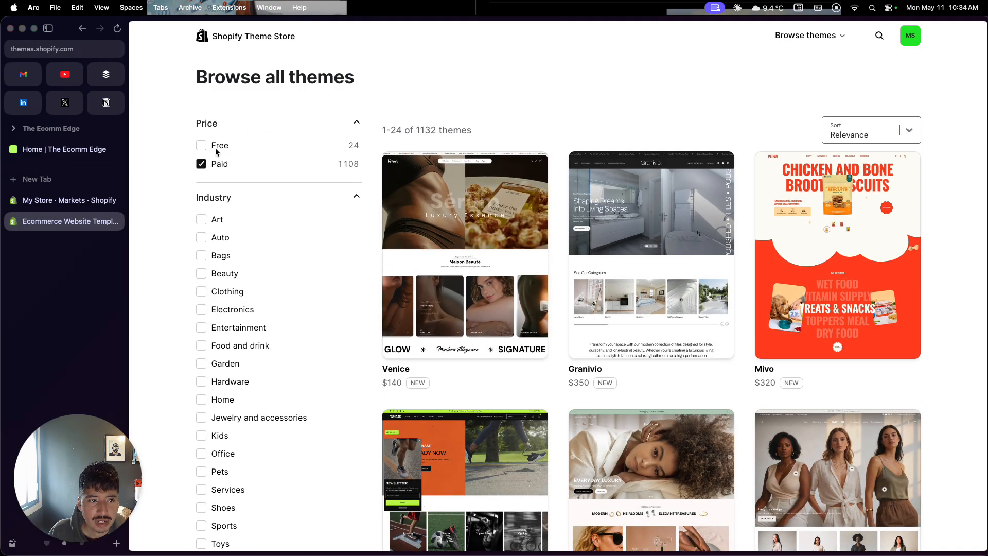
Examine the paid themes with their prices and the available filter categories, and close the Theme Store.
{"action": "scroll", "coordinate": [371, 374], "scroll_direction": "down", "scroll_amount": 3}
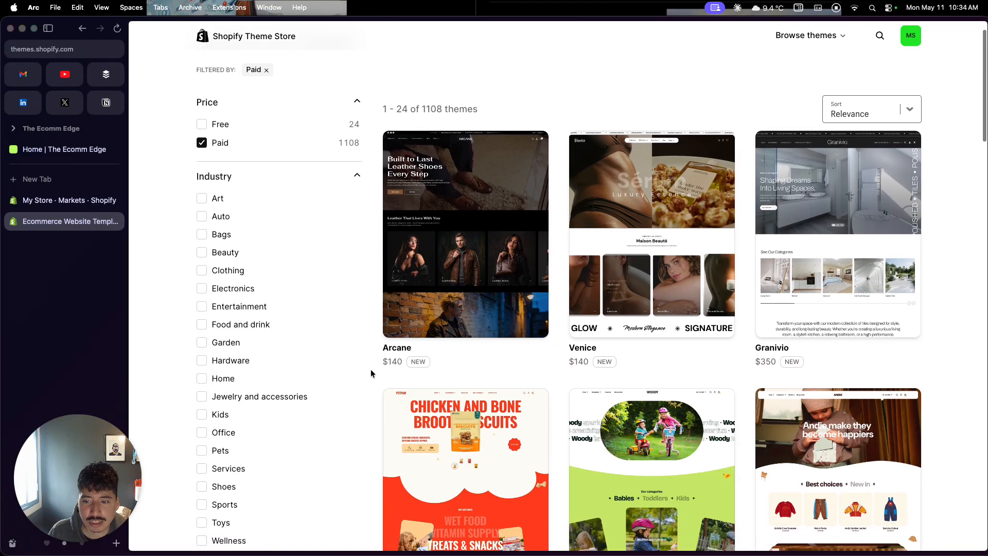
{"action": "scroll", "coordinate": [371, 373], "scroll_direction": "down", "scroll_amount": 5}
{"action": "scroll", "coordinate": [371, 373], "scroll_direction": "up", "scroll_amount": 3}
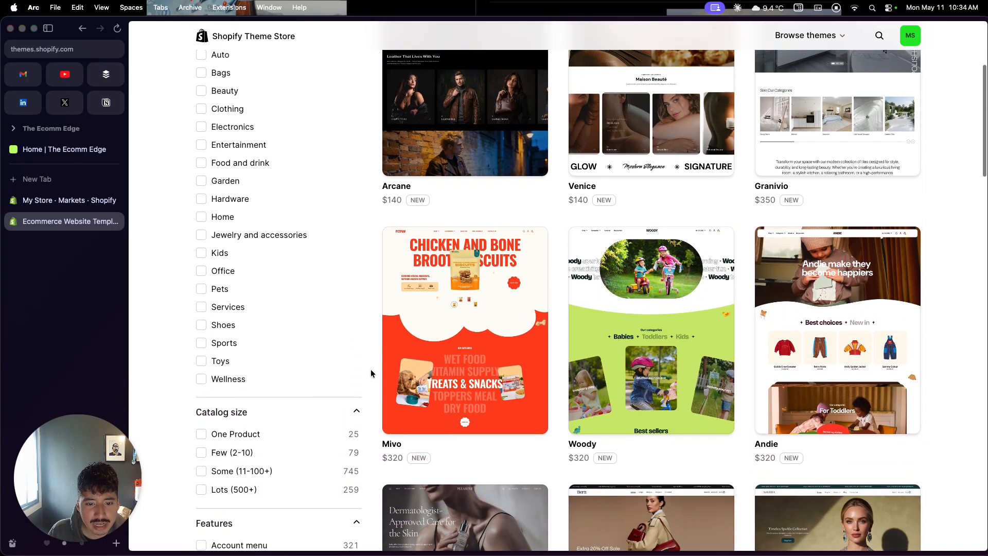
{"action": "scroll", "coordinate": [370, 373], "scroll_direction": "down", "scroll_amount": 6}
{"action": "scroll", "coordinate": [370, 373], "scroll_direction": "down", "scroll_amount": 7}
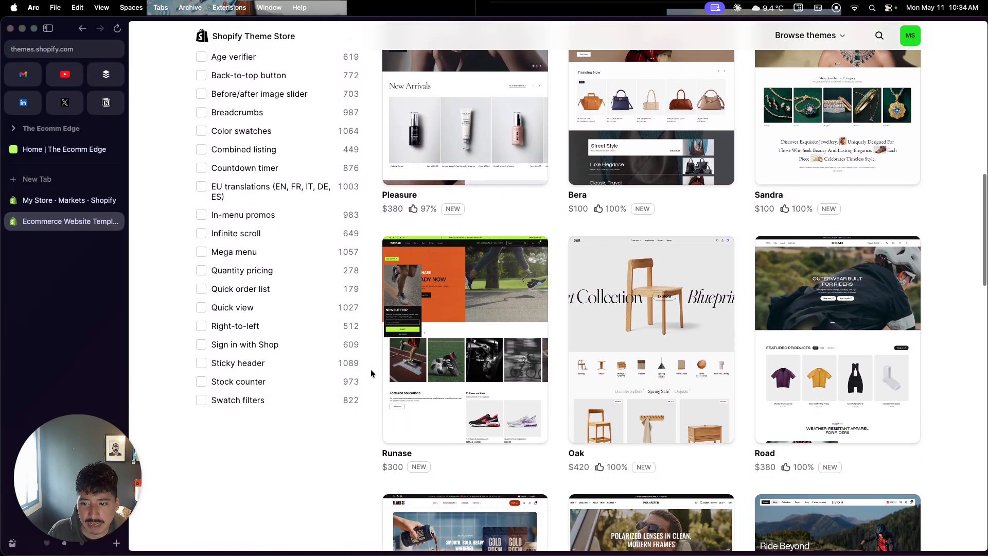
{"action": "scroll", "coordinate": [371, 373], "scroll_direction": "down", "scroll_amount": 5}
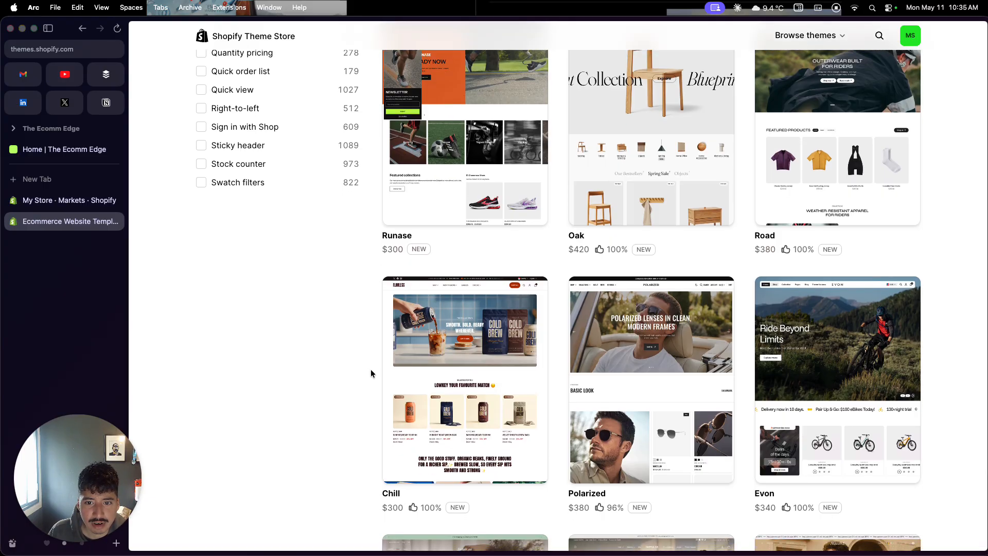
{"action": "scroll", "coordinate": [371, 373], "scroll_direction": "up", "scroll_amount": 20}
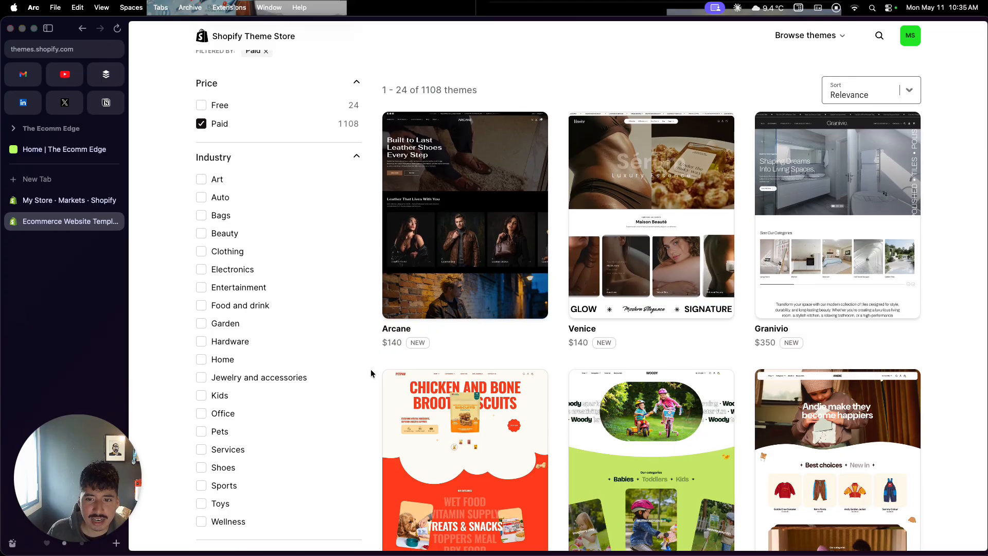
{"action": "scroll", "coordinate": [371, 373], "scroll_direction": "down", "scroll_amount": 3}
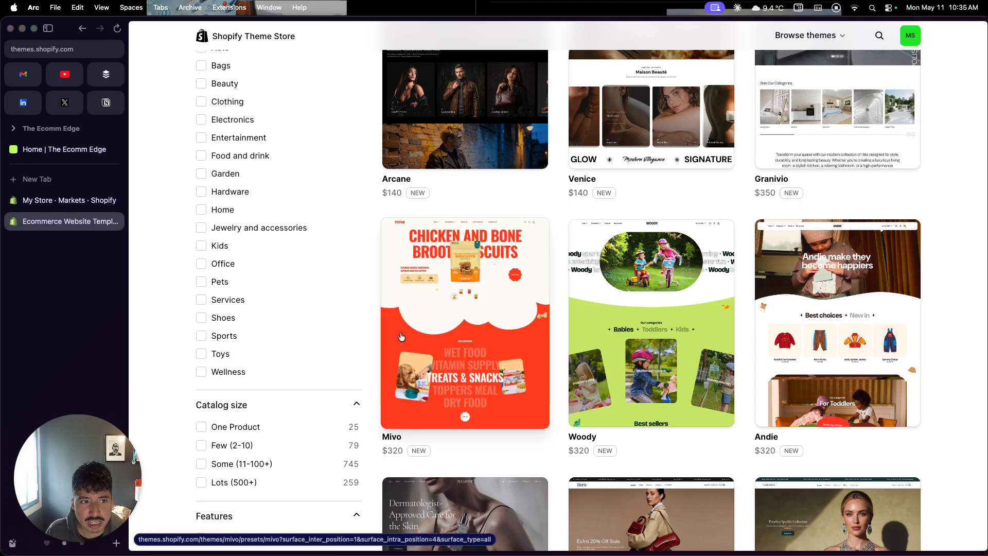
{"action": "scroll", "coordinate": [365, 354], "scroll_direction": "up", "scroll_amount": 5}
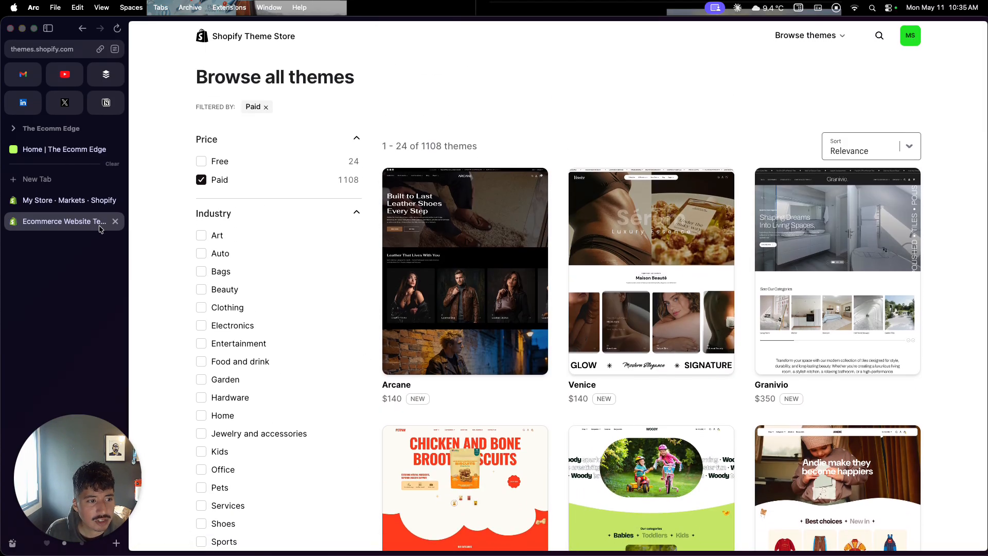
{"action": "left_click", "coordinate": [116, 222]}
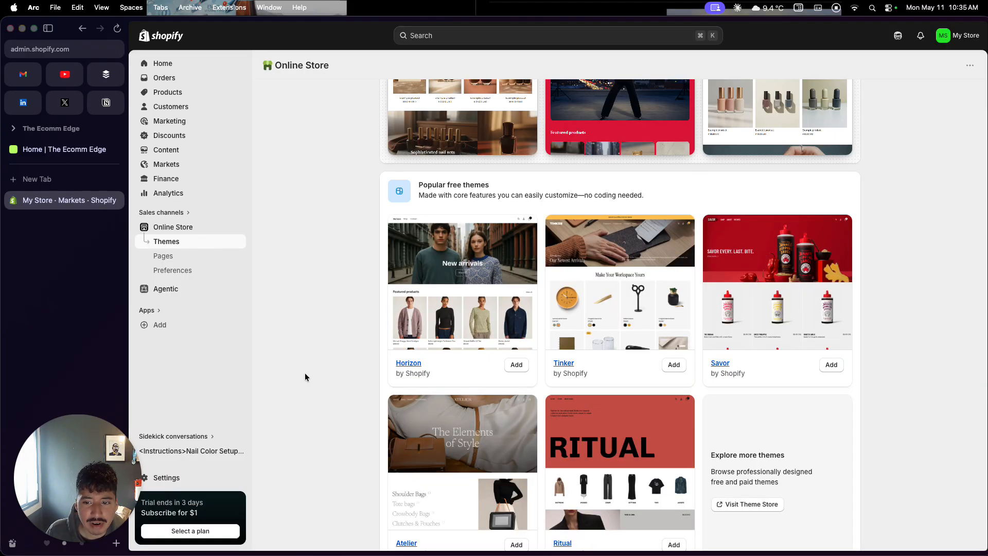
Open the current Horizon theme for editing and open the settings of the home page's hero section.
{"action": "scroll", "coordinate": [497, 296], "scroll_direction": "down", "scroll_amount": 1}
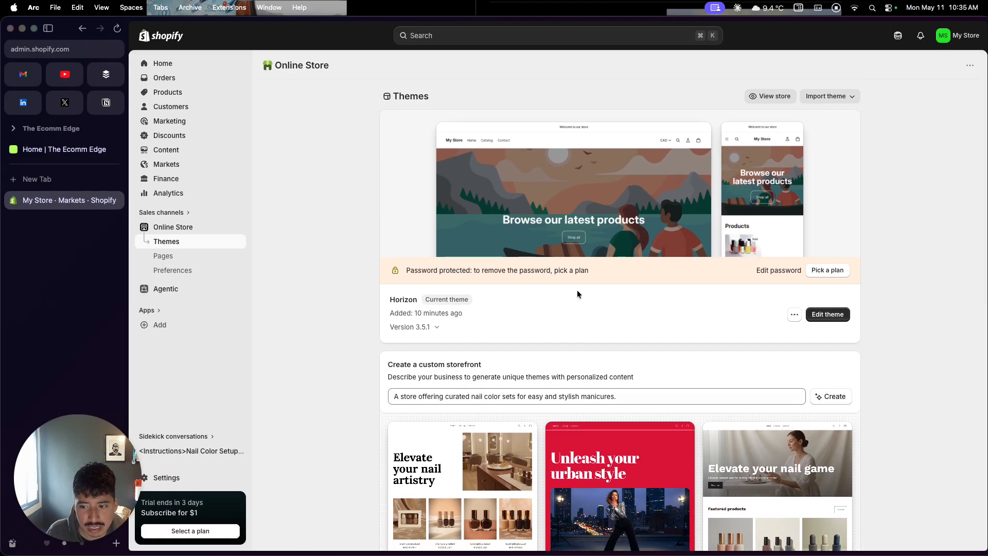
{"action": "left_click", "coordinate": [829, 315]}
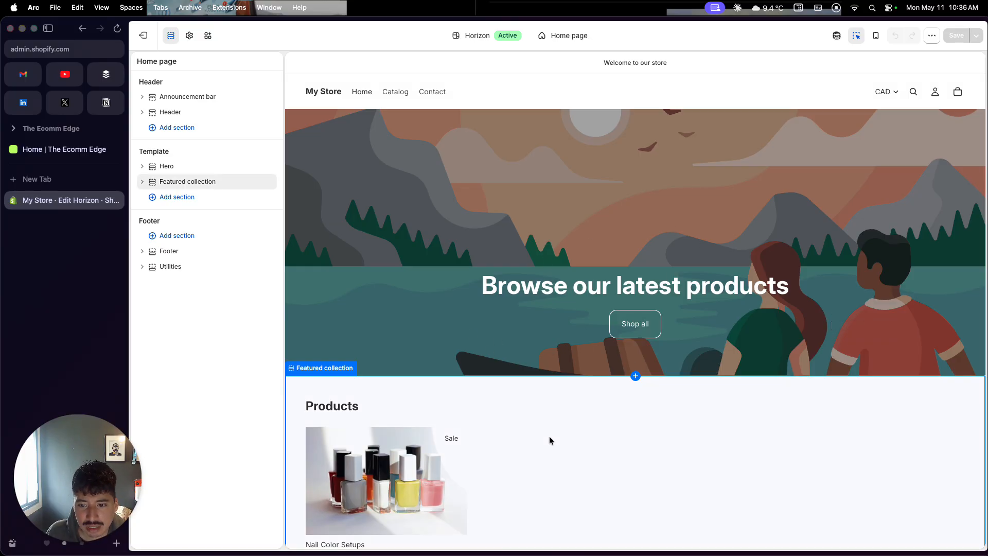
{"action": "left_click", "coordinate": [591, 247]}
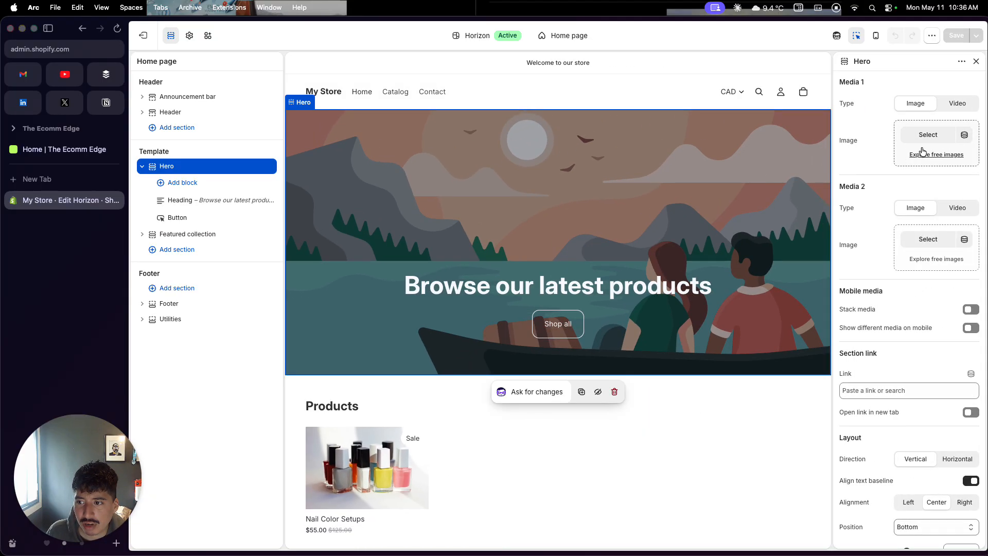
Set the hero section's first media to the free beauty image showing cosmetics and flowers on a dark wooden surface.
{"action": "left_click", "coordinate": [947, 154]}
{"action": "scroll", "coordinate": [879, 235], "scroll_direction": "down", "scroll_amount": 5}
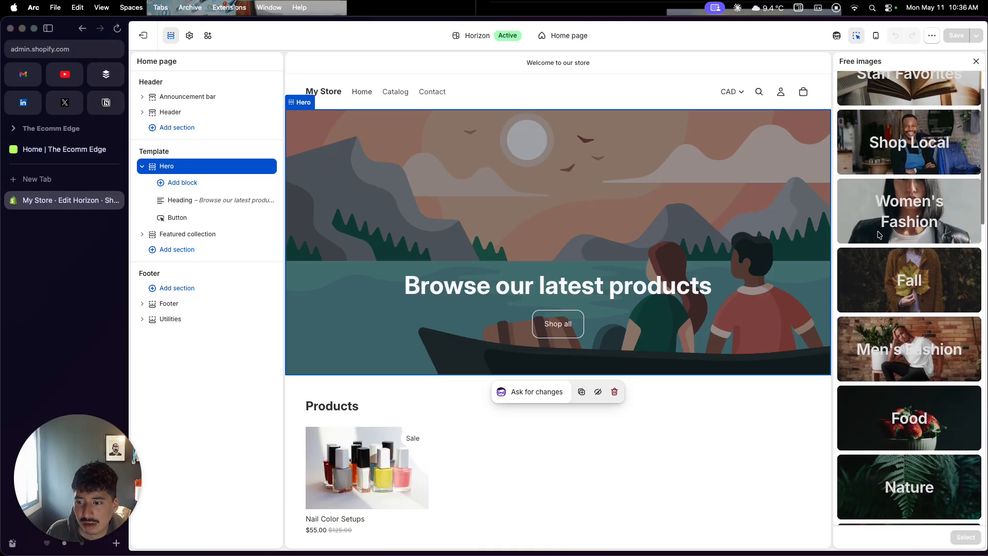
{"action": "scroll", "coordinate": [878, 235], "scroll_direction": "down", "scroll_amount": 2}
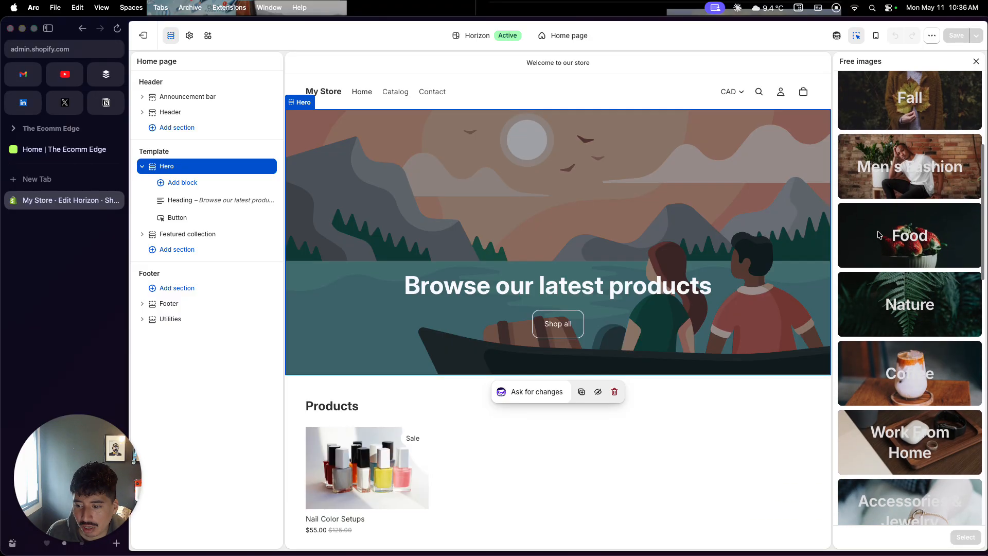
{"action": "scroll", "coordinate": [877, 235], "scroll_direction": "down", "scroll_amount": 8}
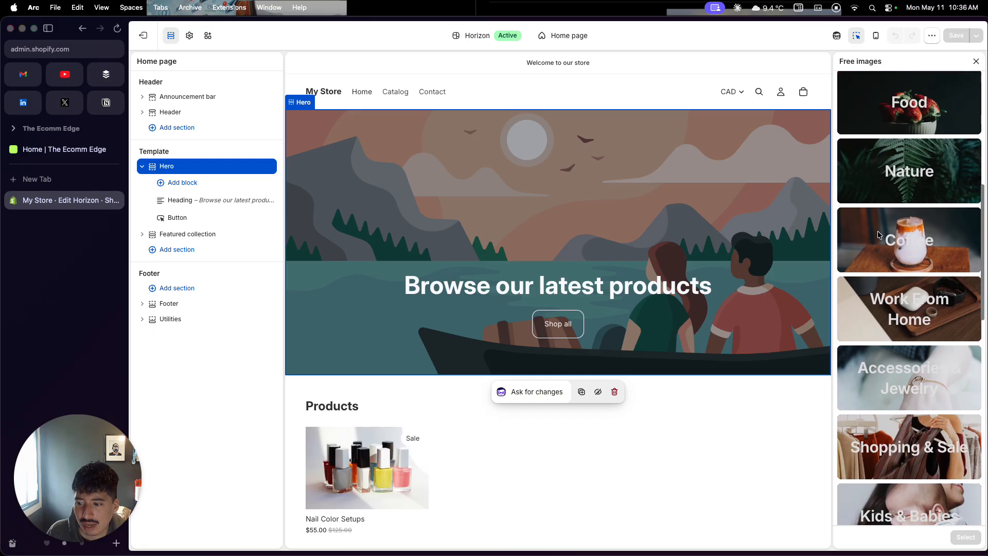
{"action": "scroll", "coordinate": [878, 233], "scroll_direction": "down", "scroll_amount": 6}
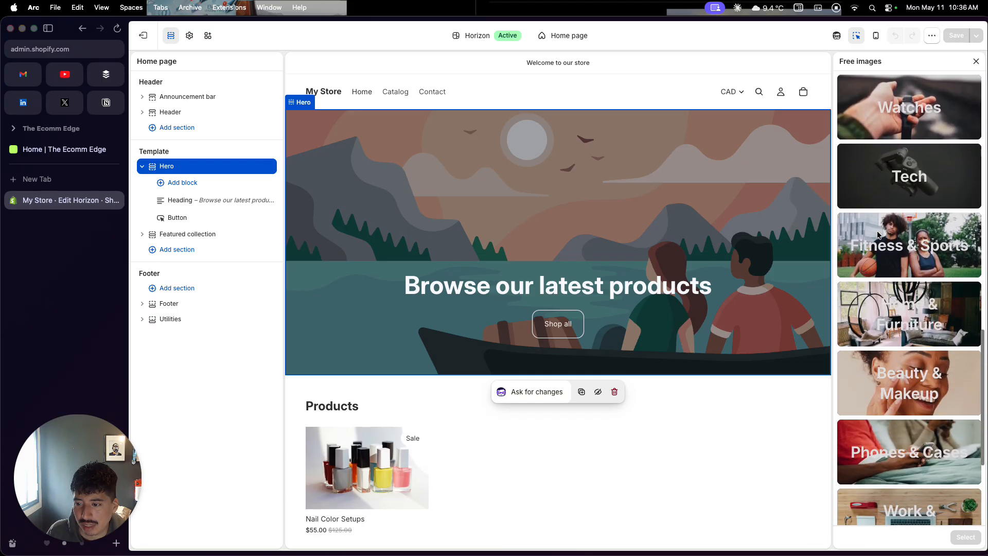
{"action": "left_click", "coordinate": [873, 307]}
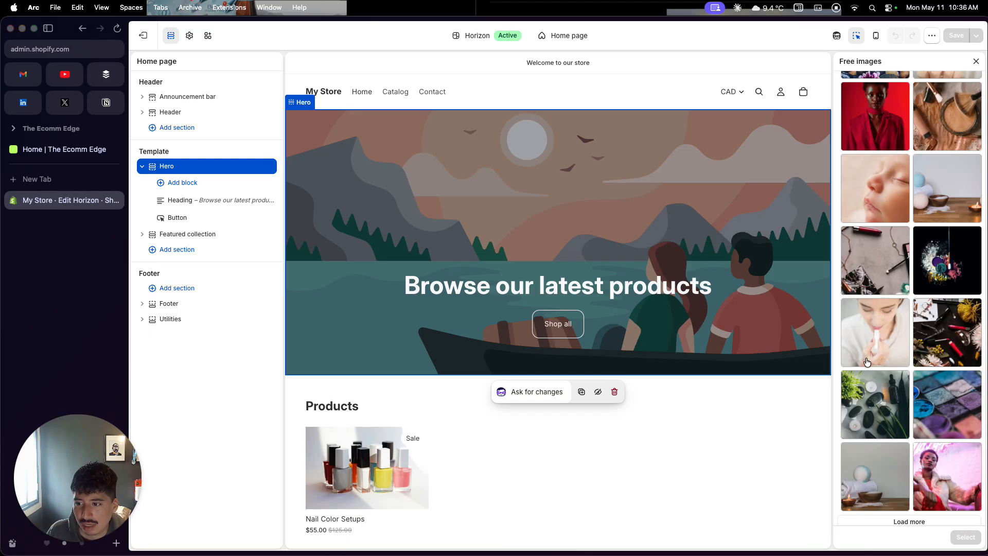
{"action": "scroll", "coordinate": [867, 362], "scroll_direction": "down", "scroll_amount": 1}
{"action": "left_click", "coordinate": [935, 357]}
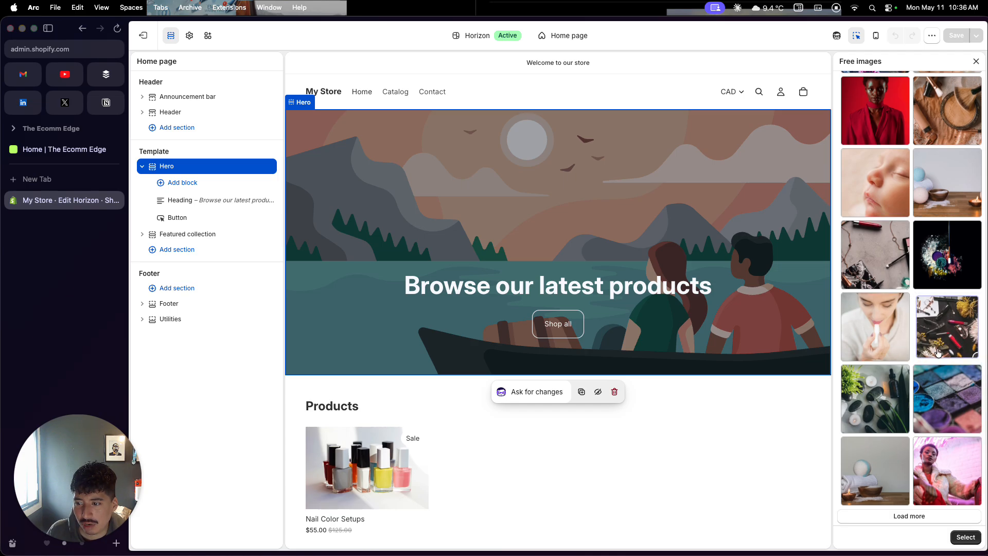
{"action": "left_click", "coordinate": [965, 538]}
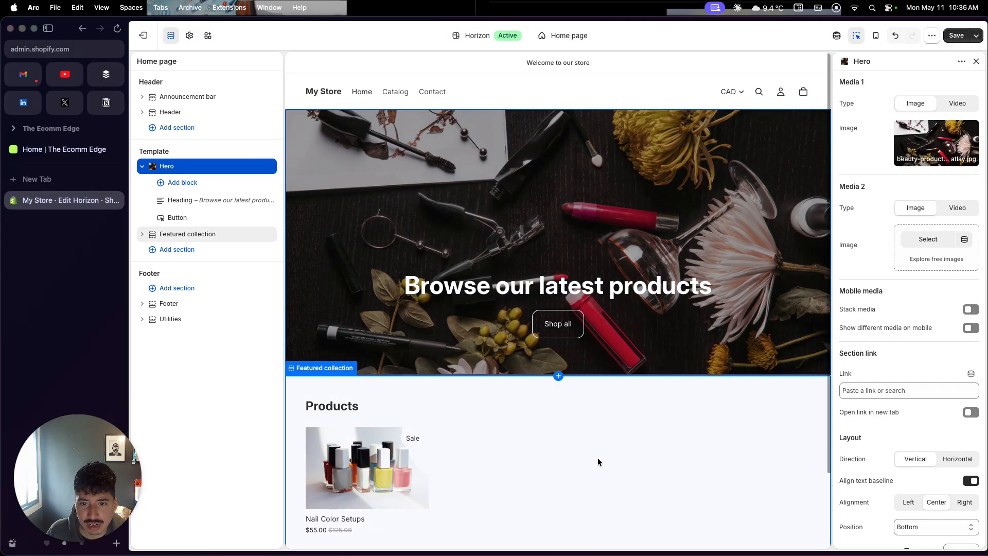
Change the hero heading text to Browse our latest beauty products.
{"action": "left_click", "coordinate": [549, 288]}
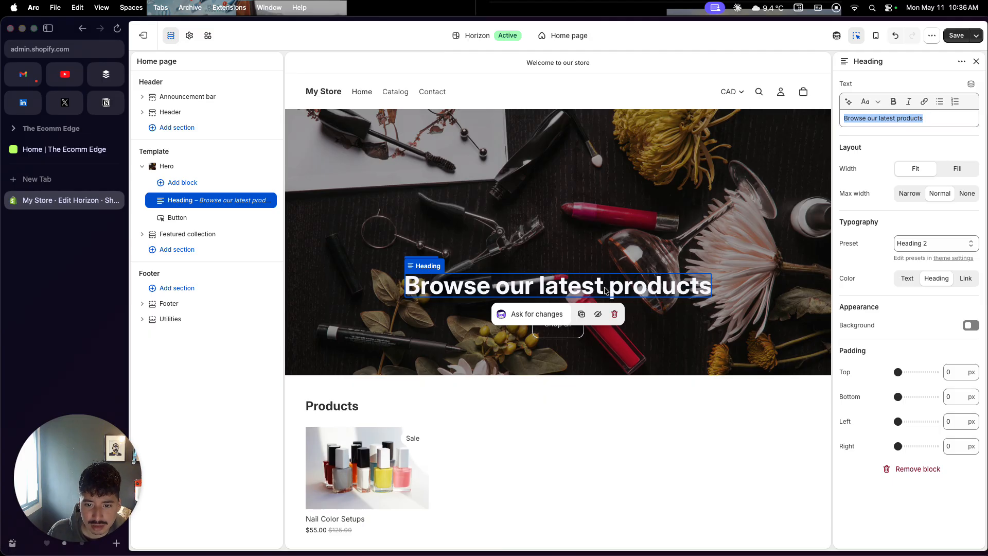
{"action": "left_click", "coordinate": [897, 118]}
{"action": "left_click", "coordinate": [897, 118]}
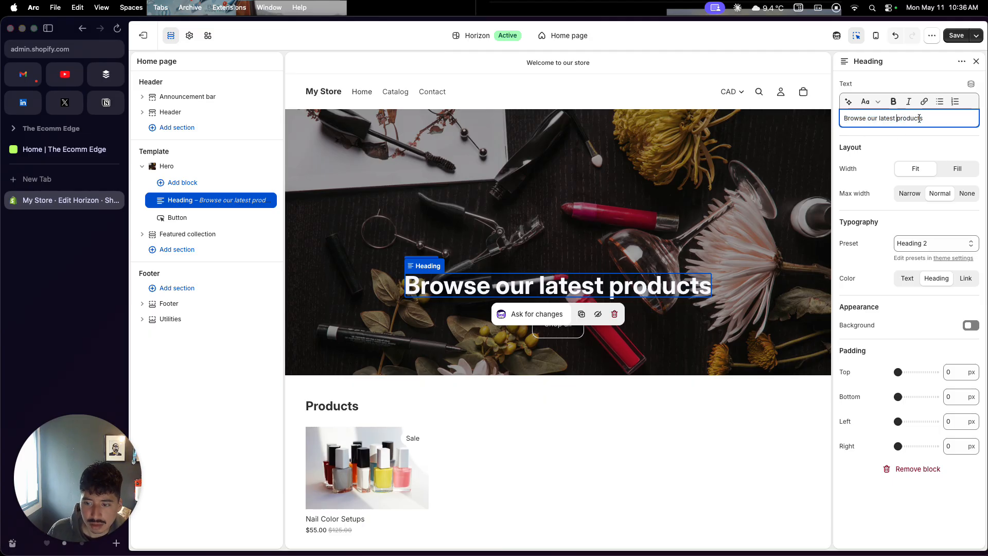
{"action": "type", "text": "beauty"}
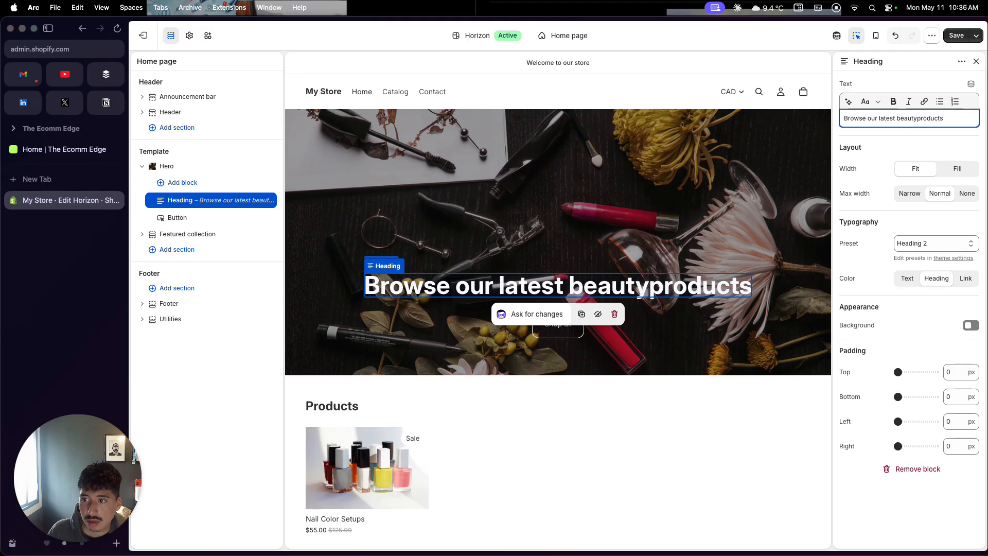
{"action": "left_click", "coordinate": [684, 441]}
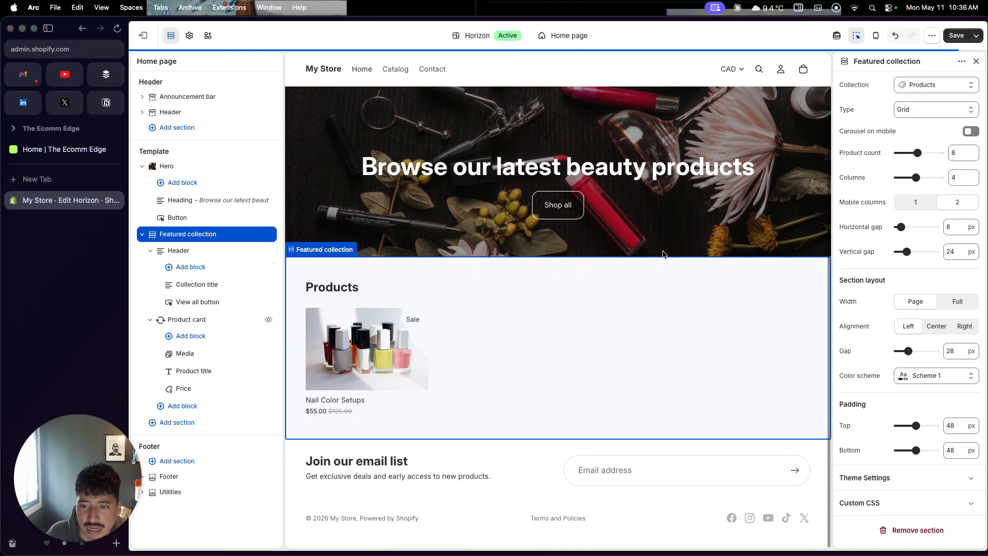
Inspect the hero's Shop all button settings and the kinds of destinations its link can point to.
{"action": "scroll", "coordinate": [652, 254], "scroll_direction": "up", "scroll_amount": 3}
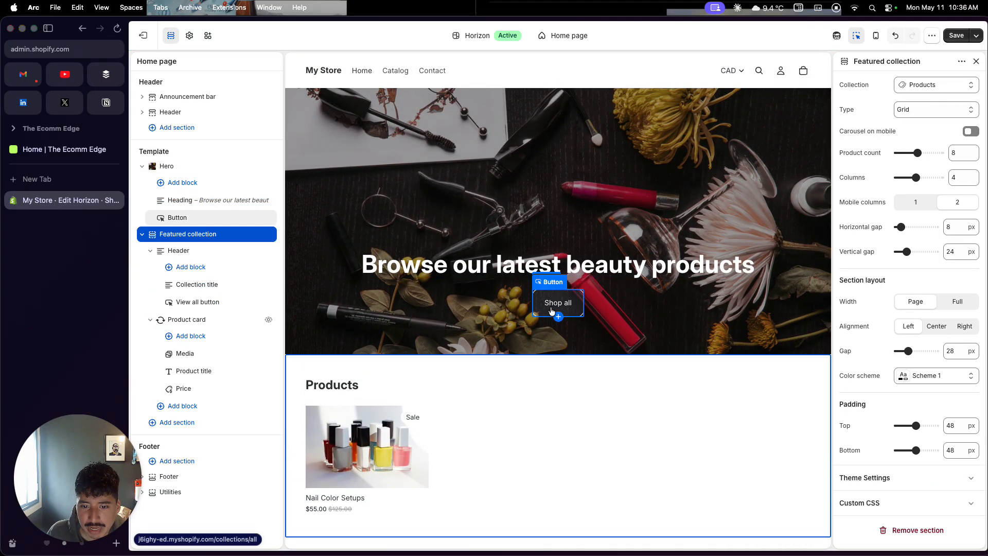
{"action": "left_click", "coordinate": [552, 309]}
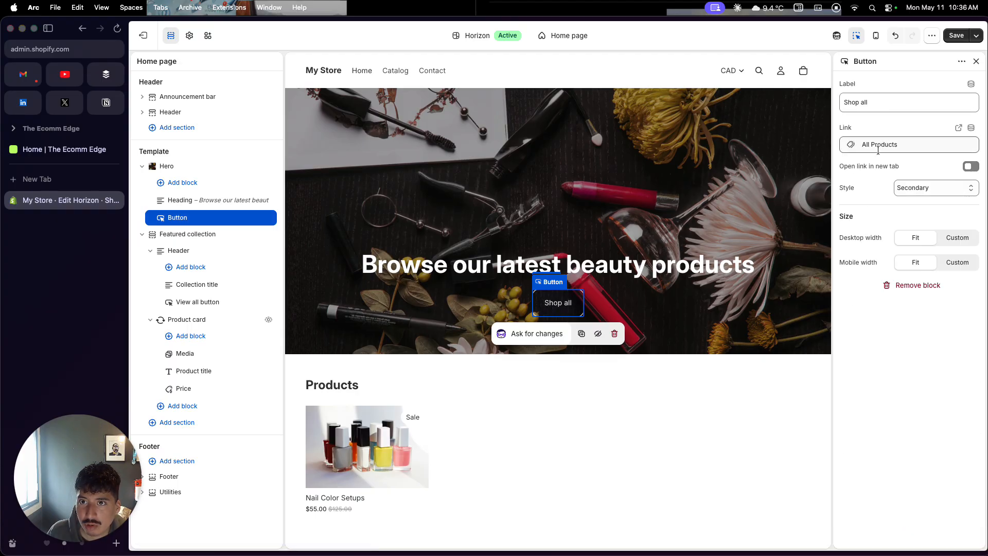
{"action": "left_click", "coordinate": [915, 143]}
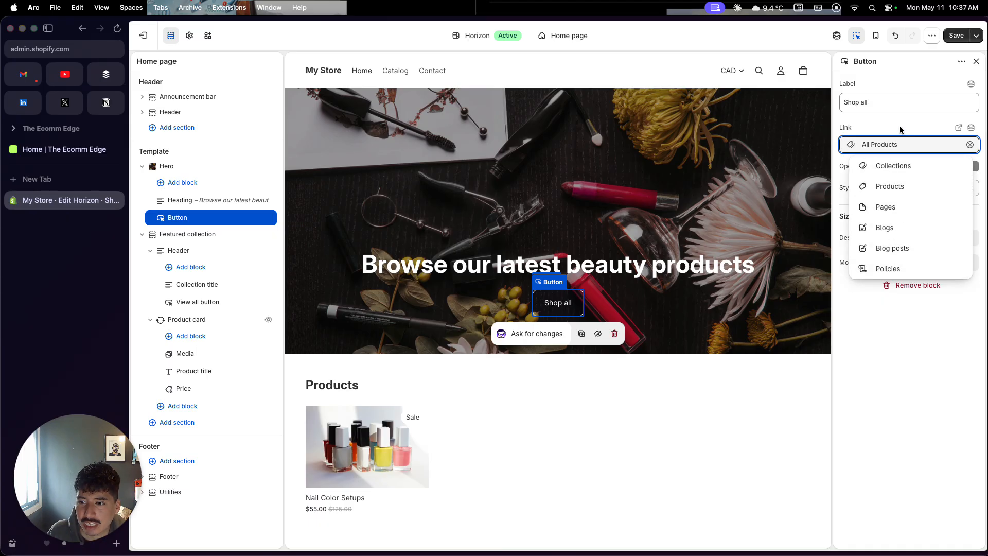
{"action": "left_click", "coordinate": [901, 126]}
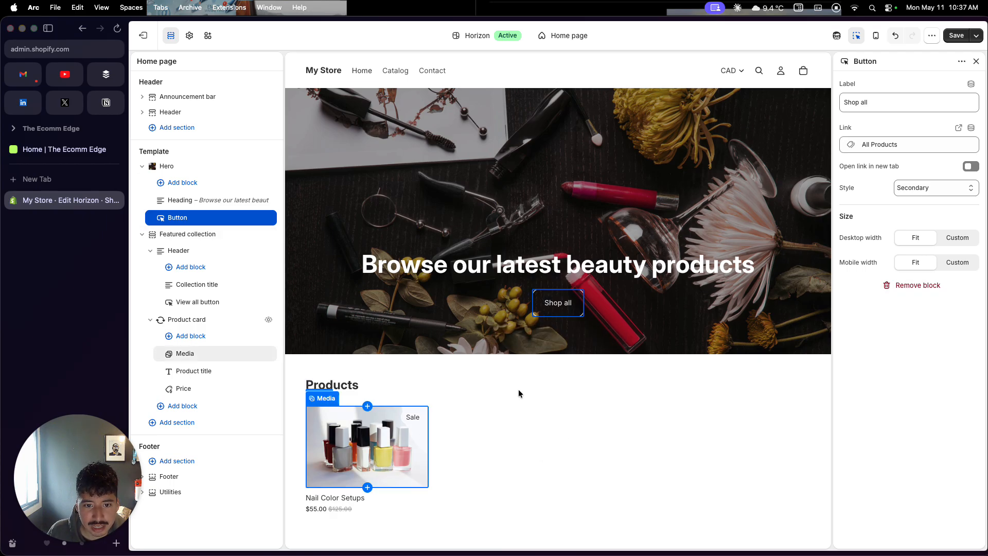
Open the Nail Color Setups product page in the editor and add a Collection list: Grid section below the product information.
{"action": "left_click", "coordinate": [376, 466]}
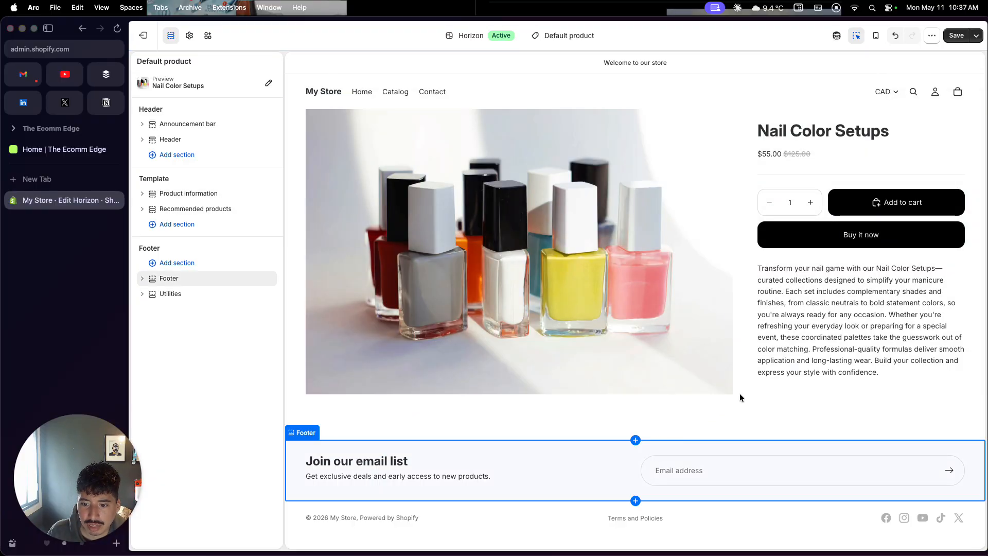
{"action": "left_click", "coordinate": [635, 394]}
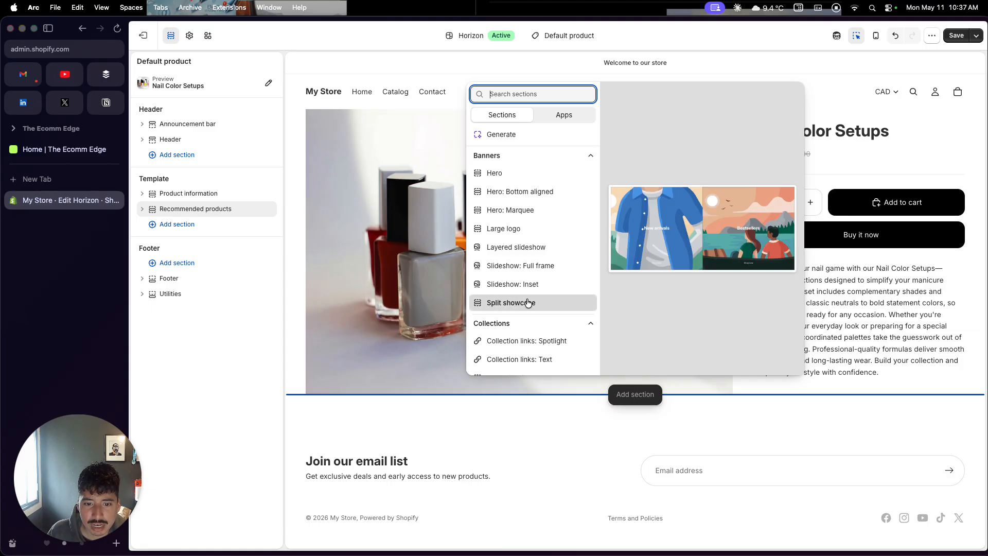
{"action": "scroll", "coordinate": [526, 303], "scroll_direction": "down", "scroll_amount": 5}
{"action": "scroll", "coordinate": [527, 303], "scroll_direction": "down", "scroll_amount": 1}
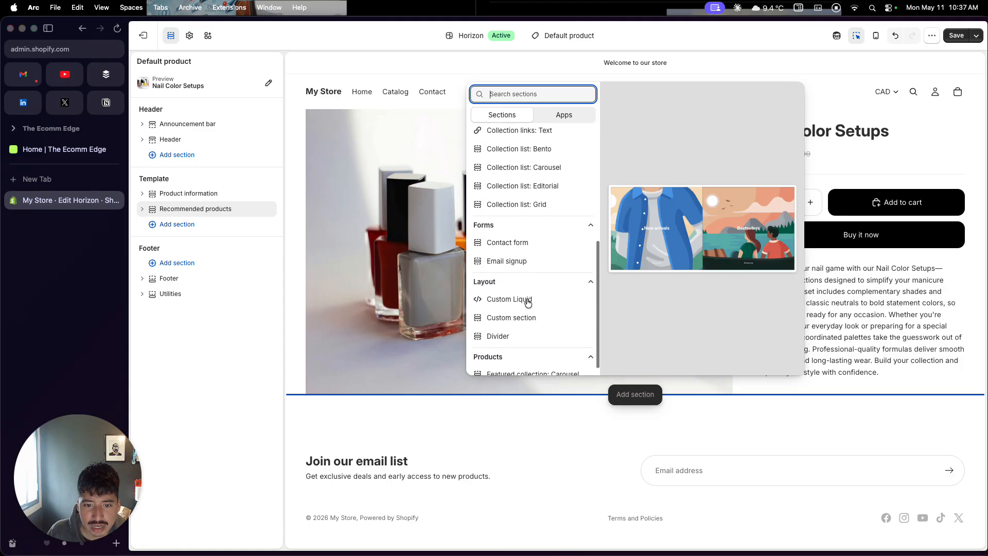
{"action": "scroll", "coordinate": [527, 302], "scroll_direction": "up", "scroll_amount": 3}
{"action": "scroll", "coordinate": [528, 302], "scroll_direction": "up", "scroll_amount": 1}
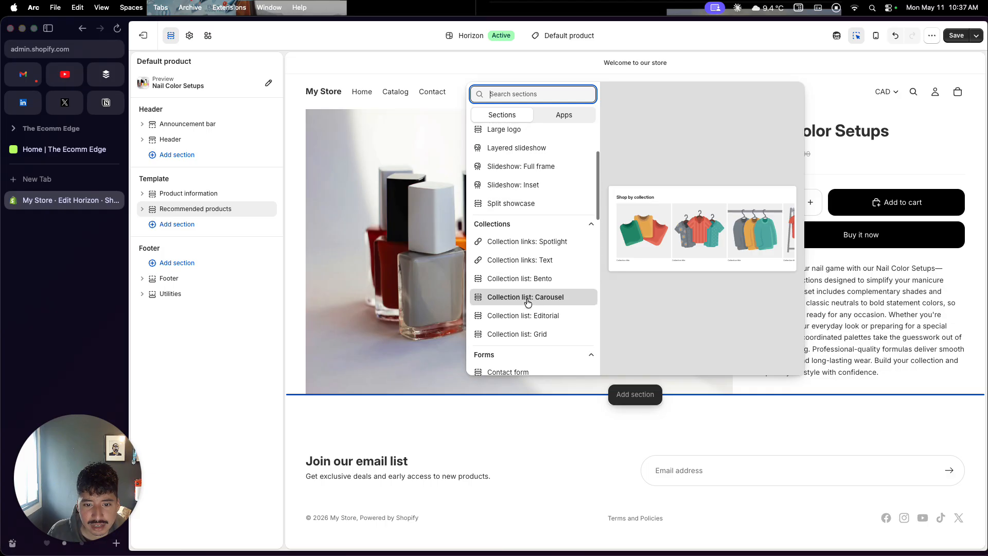
{"action": "scroll", "coordinate": [526, 298], "scroll_direction": "down", "scroll_amount": 2}
{"action": "scroll", "coordinate": [526, 296], "scroll_direction": "up", "scroll_amount": 2}
{"action": "scroll", "coordinate": [525, 292], "scroll_direction": "down", "scroll_amount": 1}
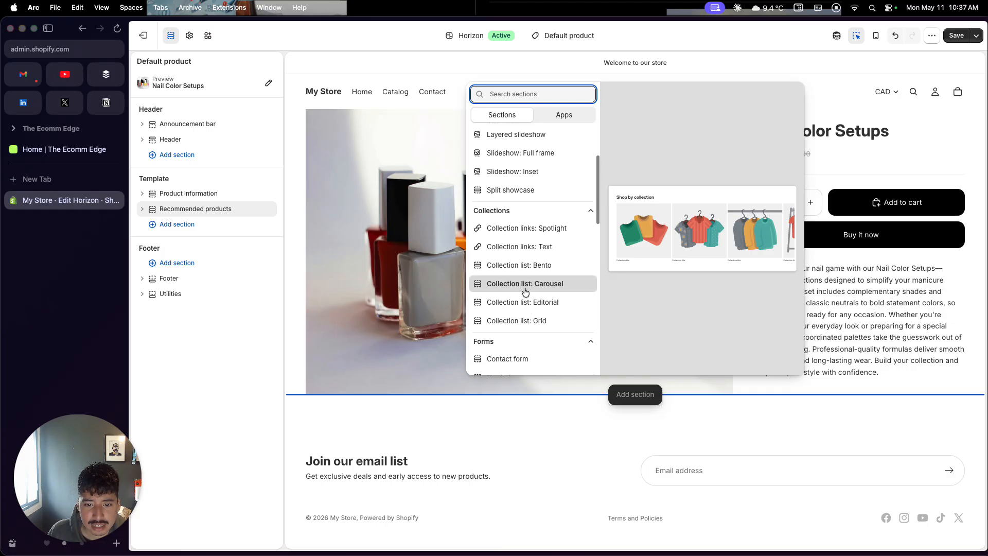
{"action": "left_click", "coordinate": [523, 329]}
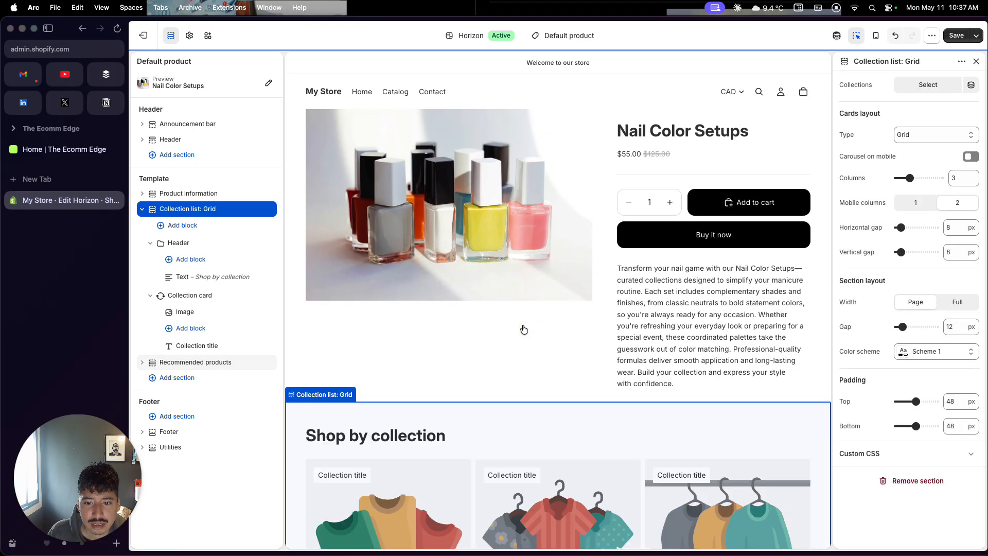
Assign the Best From BookTok collection to the Collection list: Grid section on the product page.
{"action": "scroll", "coordinate": [525, 391], "scroll_direction": "up", "scroll_amount": 4}
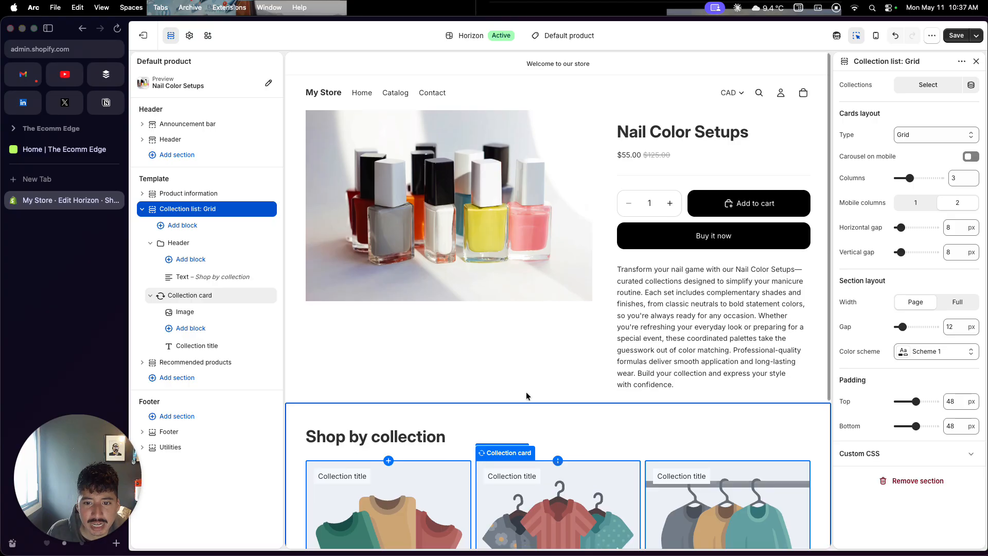
{"action": "scroll", "coordinate": [527, 396], "scroll_direction": "down", "scroll_amount": 2}
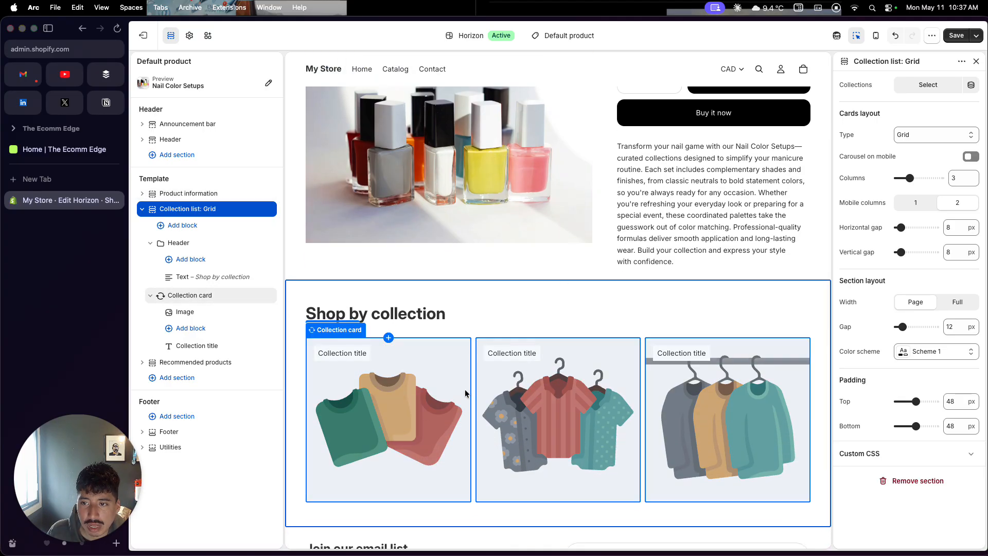
{"action": "left_click", "coordinate": [951, 91]}
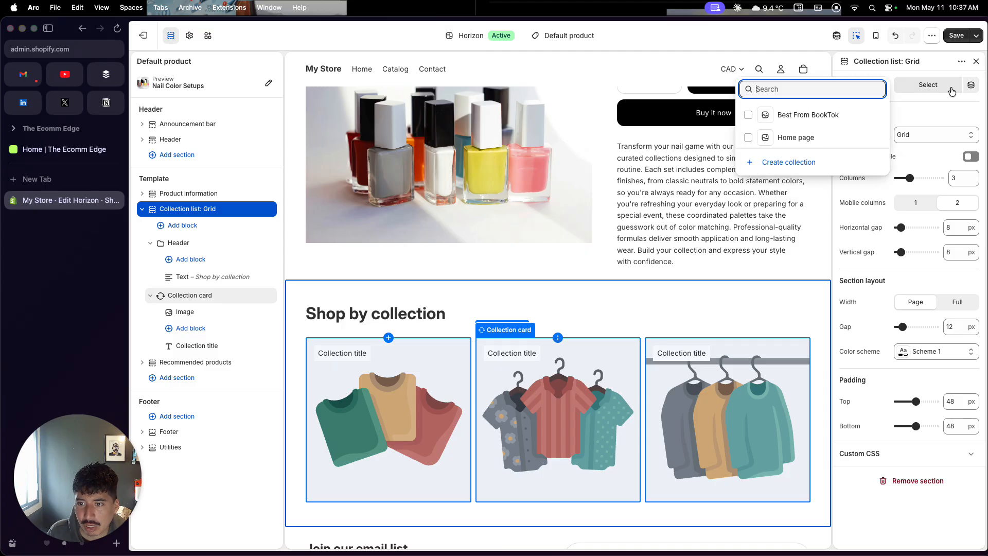
{"action": "left_click", "coordinate": [814, 118]}
{"action": "scroll", "coordinate": [771, 278], "scroll_direction": "down", "scroll_amount": 2}
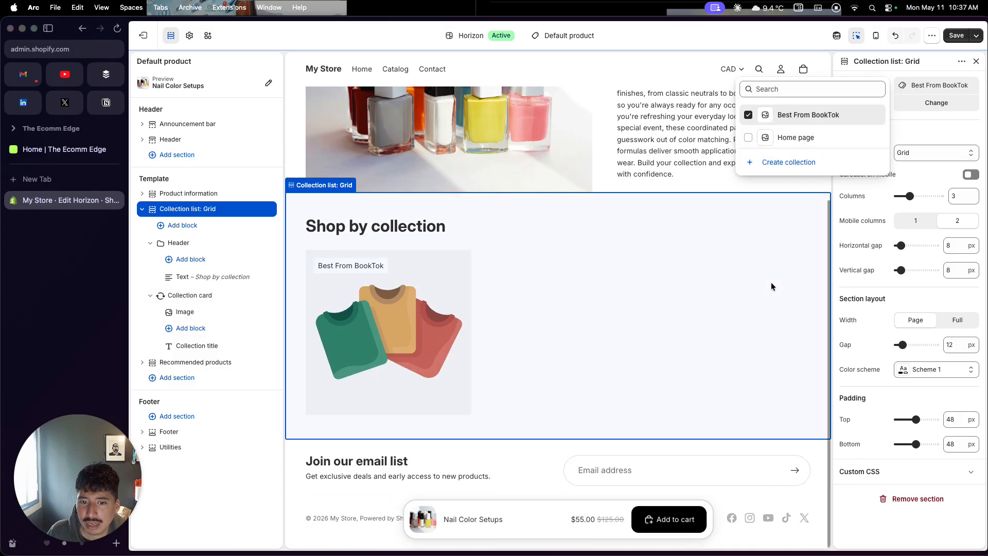
{"action": "left_click", "coordinate": [691, 187]}
Save the product page changes and exit the theme editor.
{"action": "scroll", "coordinate": [502, 424], "scroll_direction": "down", "scroll_amount": 2}
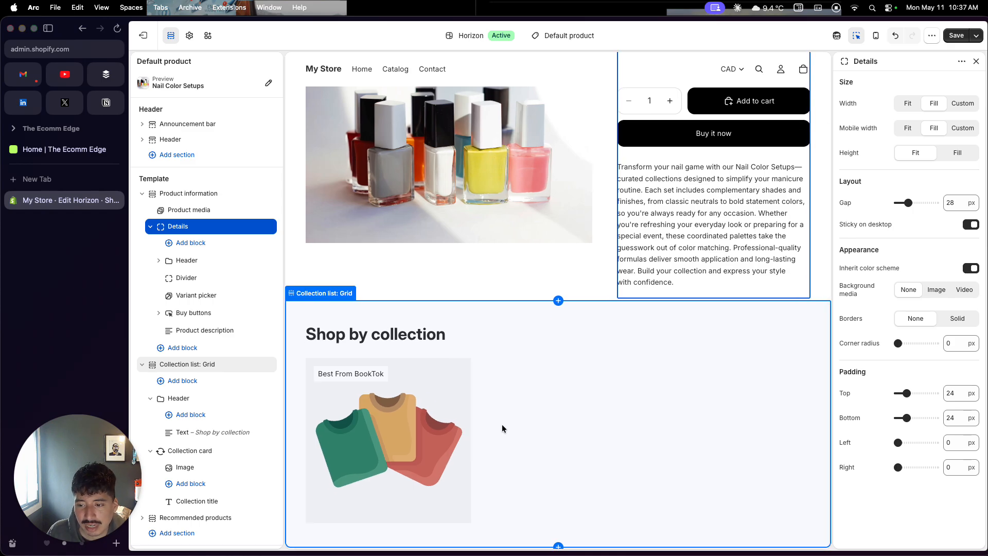
{"action": "scroll", "coordinate": [503, 428], "scroll_direction": "down", "scroll_amount": 2}
{"action": "scroll", "coordinate": [562, 352], "scroll_direction": "up", "scroll_amount": 2}
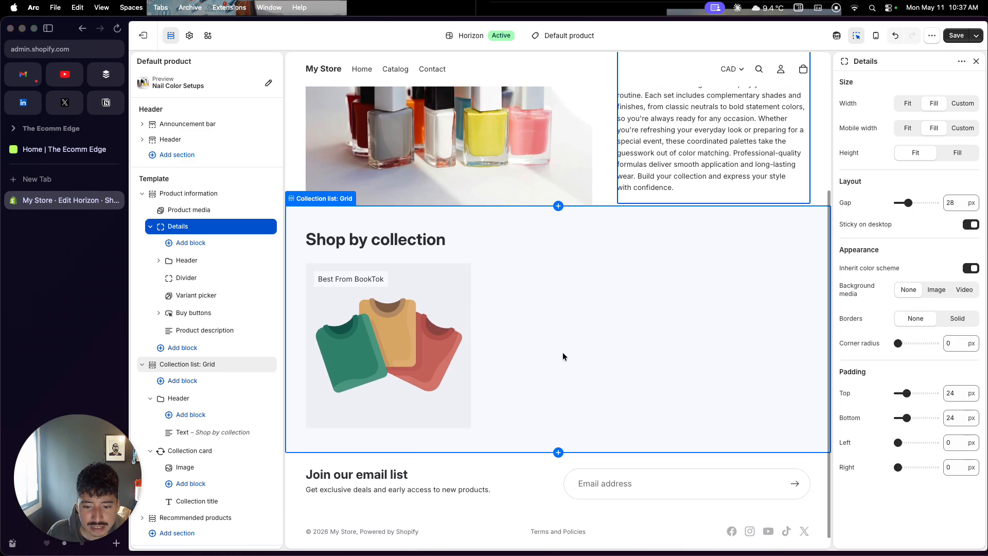
{"action": "scroll", "coordinate": [563, 354], "scroll_direction": "up", "scroll_amount": 2}
{"action": "scroll", "coordinate": [563, 354], "scroll_direction": "down", "scroll_amount": 4}
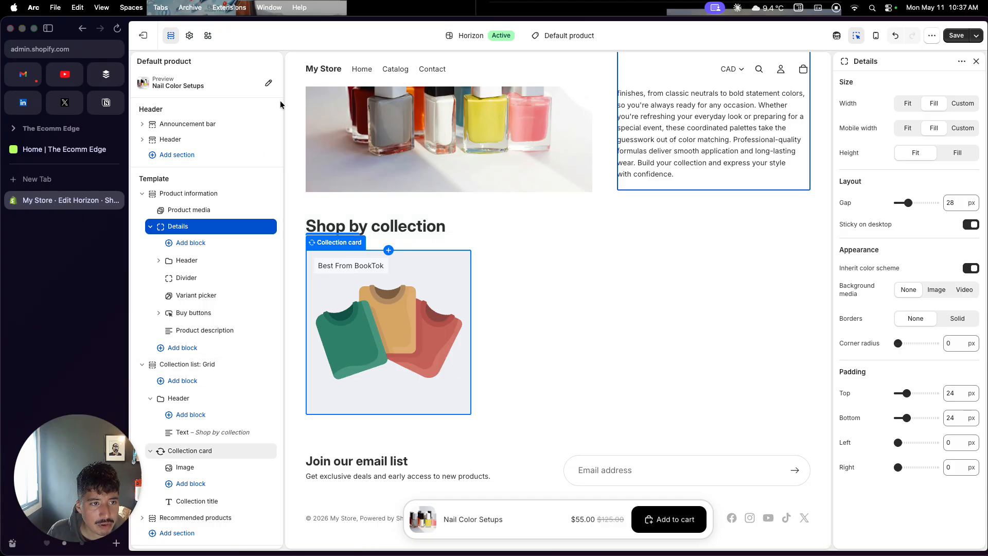
{"action": "scroll", "coordinate": [669, 198], "scroll_direction": "up", "scroll_amount": 5}
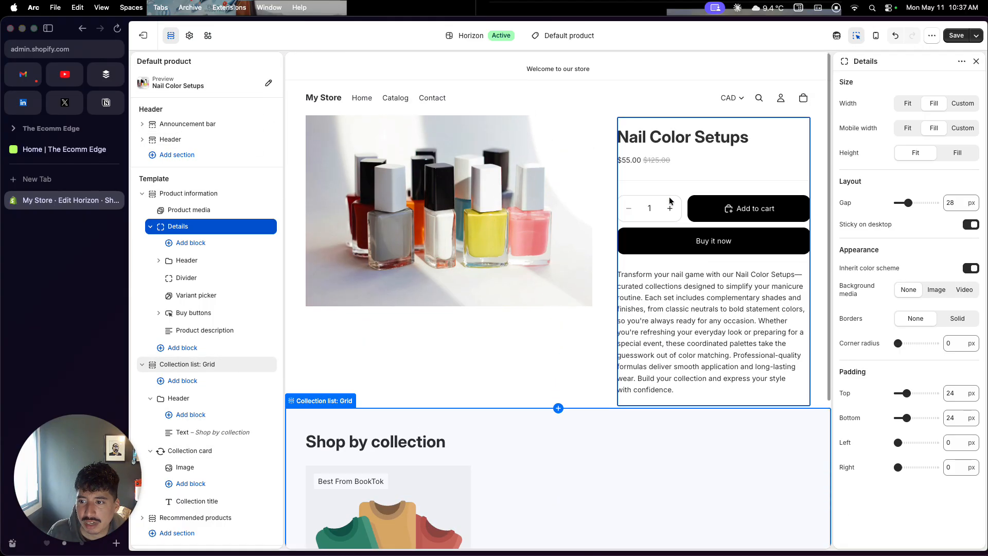
{"action": "left_click", "coordinate": [954, 37]}
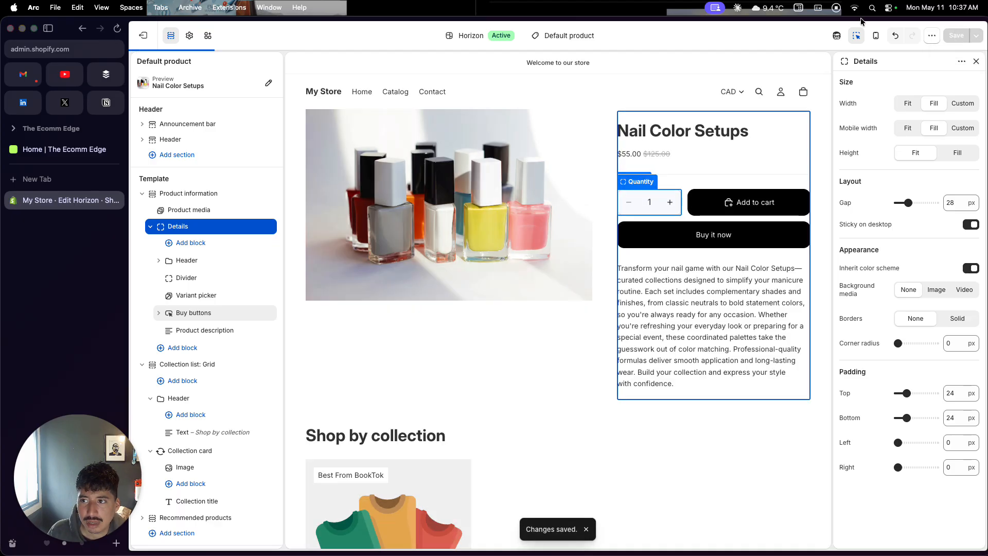
{"action": "left_click", "coordinate": [151, 40]}
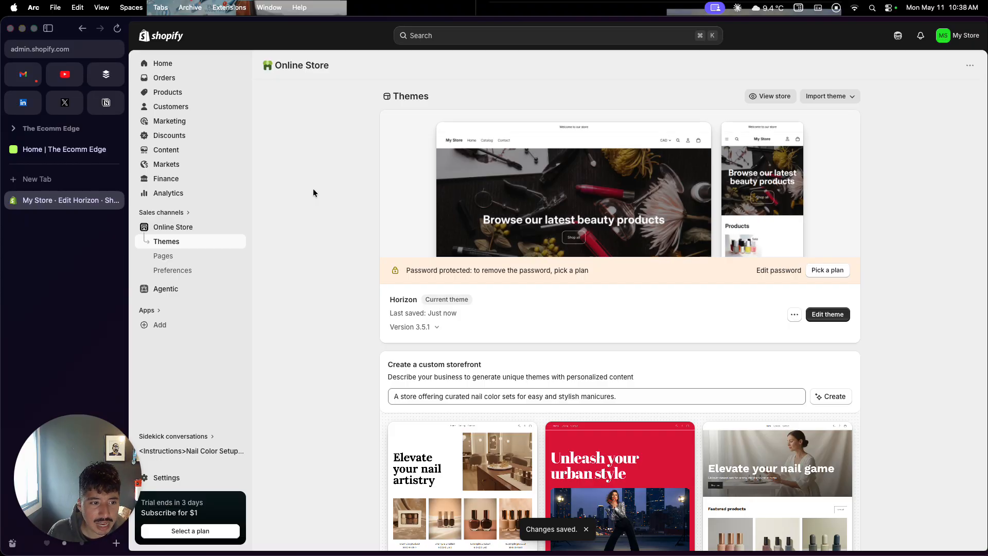
Open the online store's pages and start a blank new page to look at its title and content fields.
{"action": "left_click", "coordinate": [188, 261]}
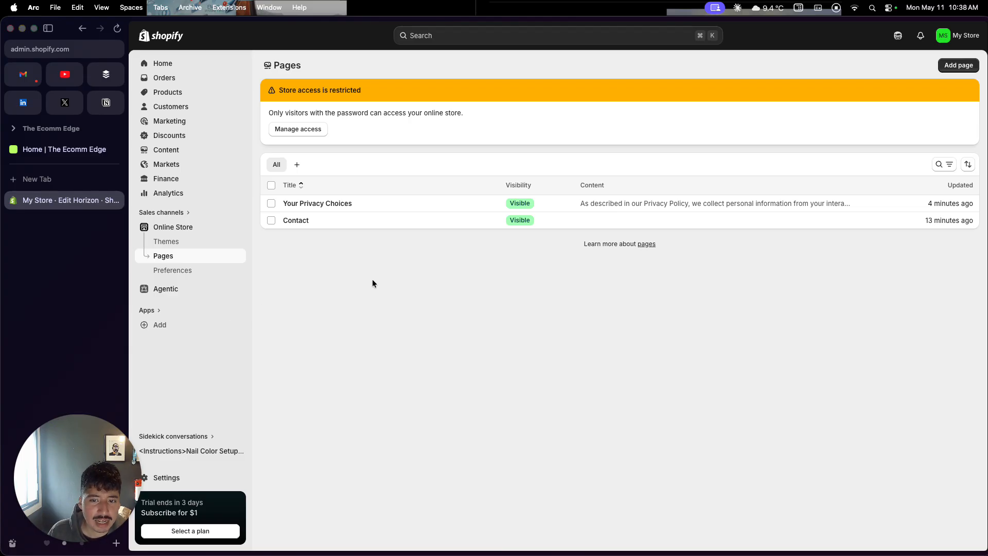
{"action": "left_click", "coordinate": [958, 65]}
{"action": "left_click", "coordinate": [573, 106]}
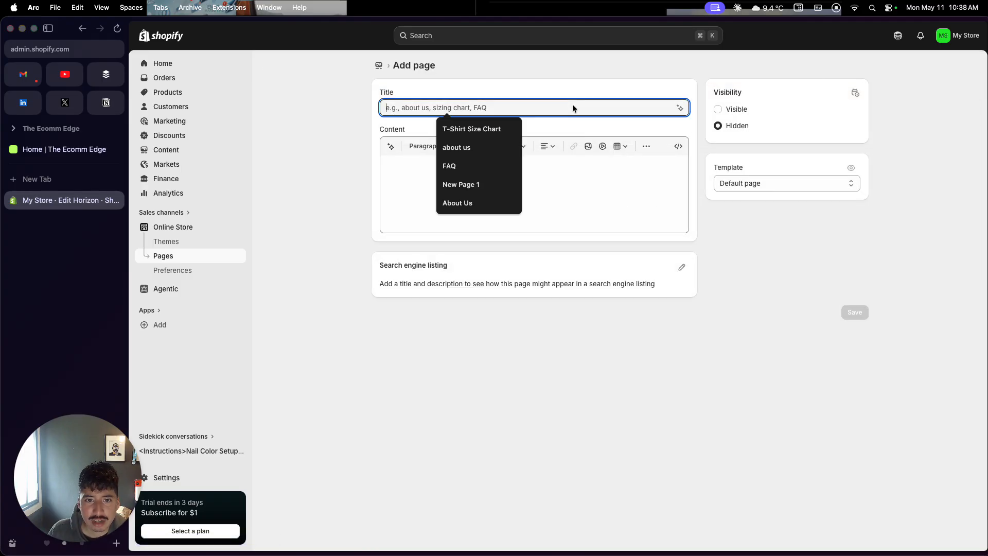
{"action": "left_click", "coordinate": [578, 178]}
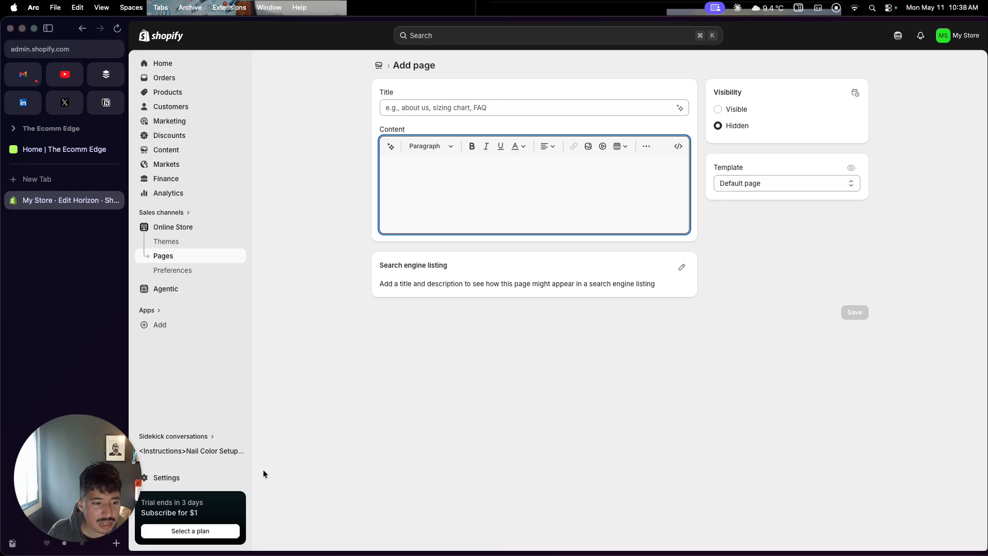
Open the store settings and review the Payments options, including Shopify Payments, additional payment methods and payment capture.
{"action": "left_click", "coordinate": [216, 481]}
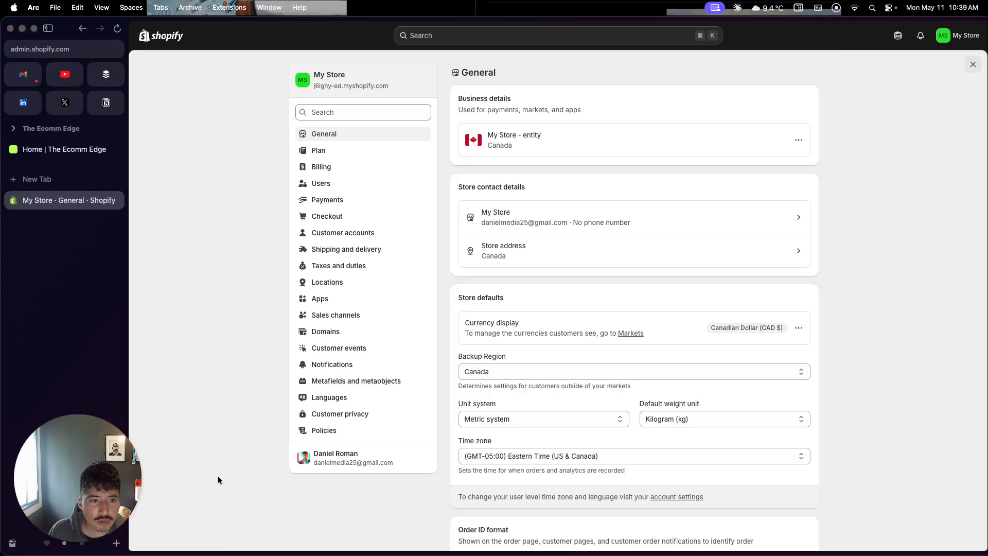
{"action": "left_click", "coordinate": [341, 206]}
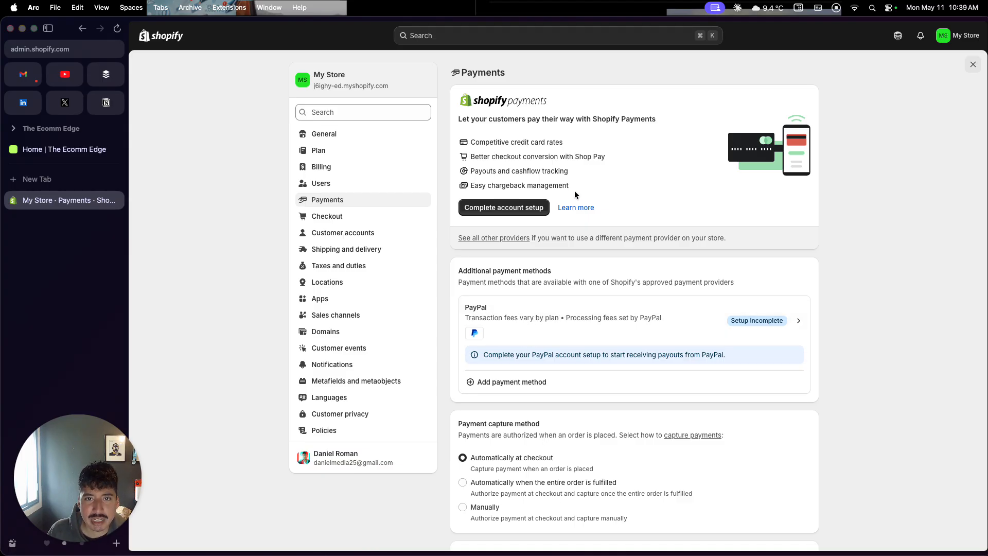
{"action": "scroll", "coordinate": [547, 272], "scroll_direction": "down", "scroll_amount": 4}
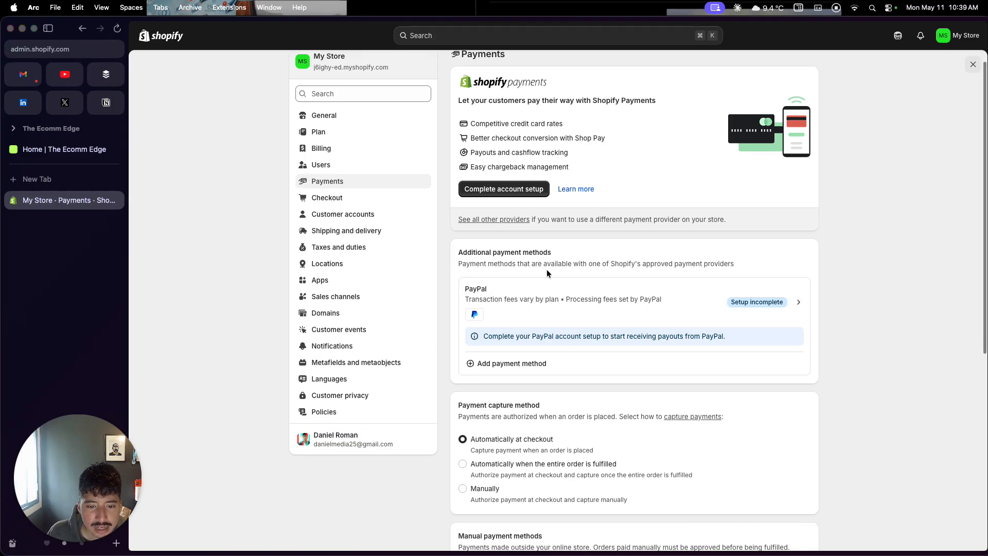
{"action": "scroll", "coordinate": [546, 273], "scroll_direction": "up", "scroll_amount": 4}
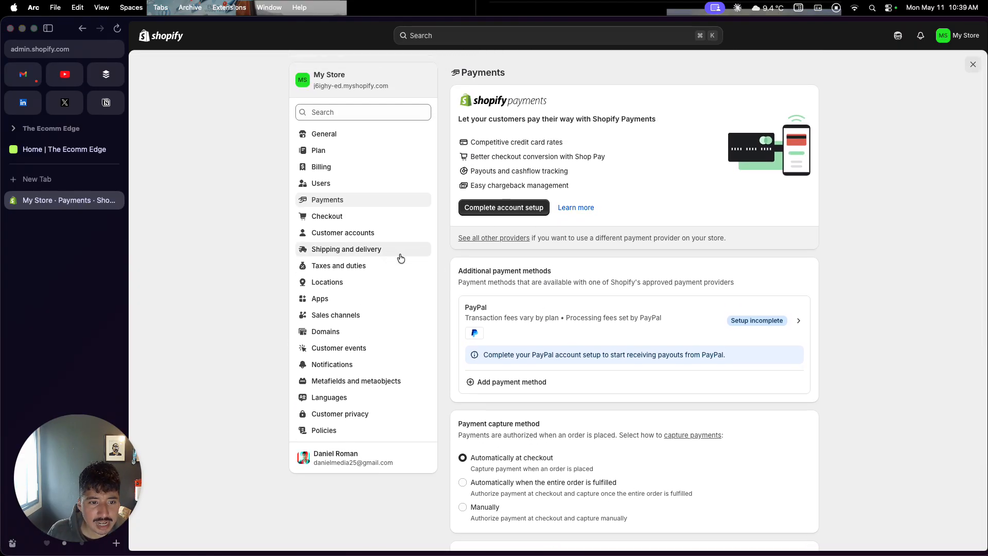
Open the General profile under Shipping and delivery and examine its fulfillment location and shipping zones.
{"action": "left_click", "coordinate": [386, 250]}
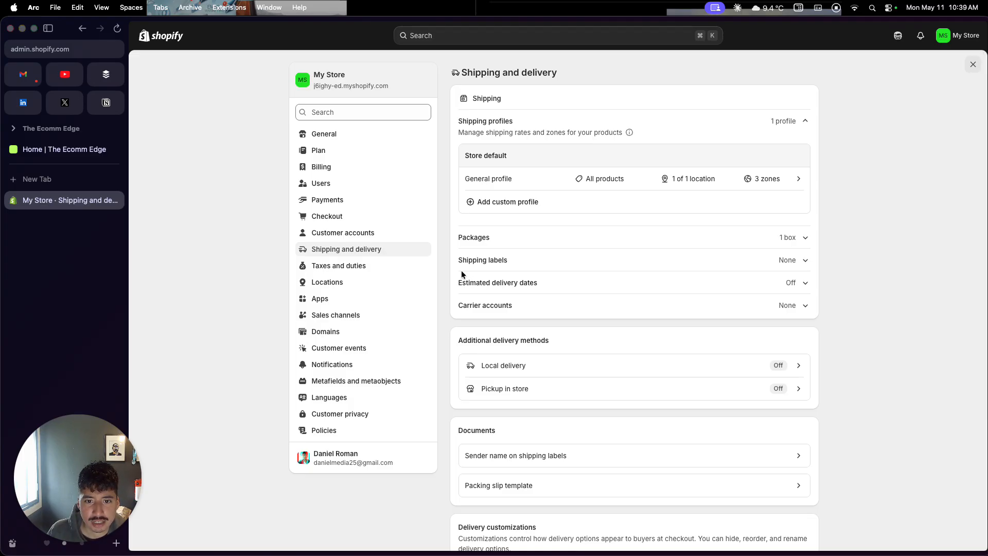
{"action": "left_click", "coordinate": [511, 186]}
{"action": "scroll", "coordinate": [498, 308], "scroll_direction": "down", "scroll_amount": 1}
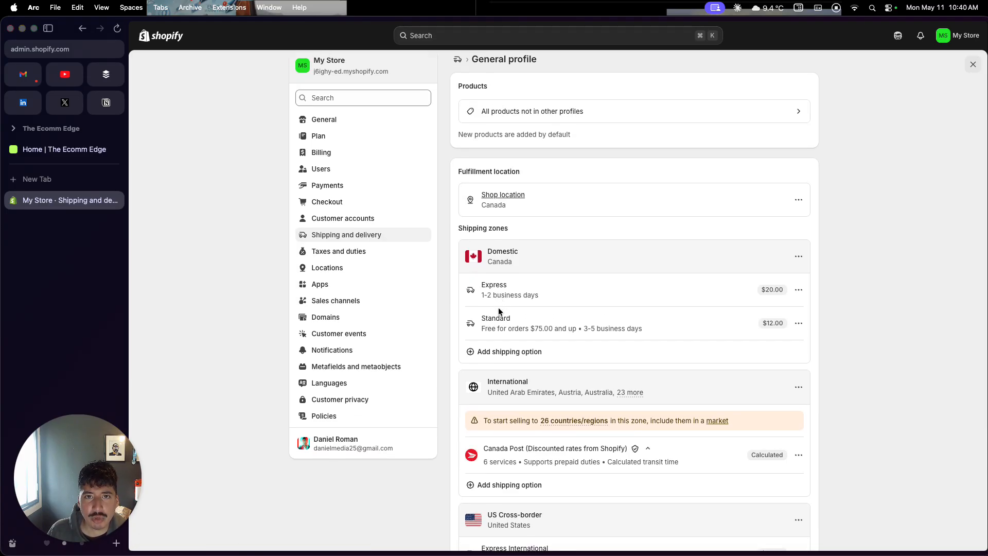
{"action": "scroll", "coordinate": [499, 307], "scroll_direction": "down", "scroll_amount": 3}
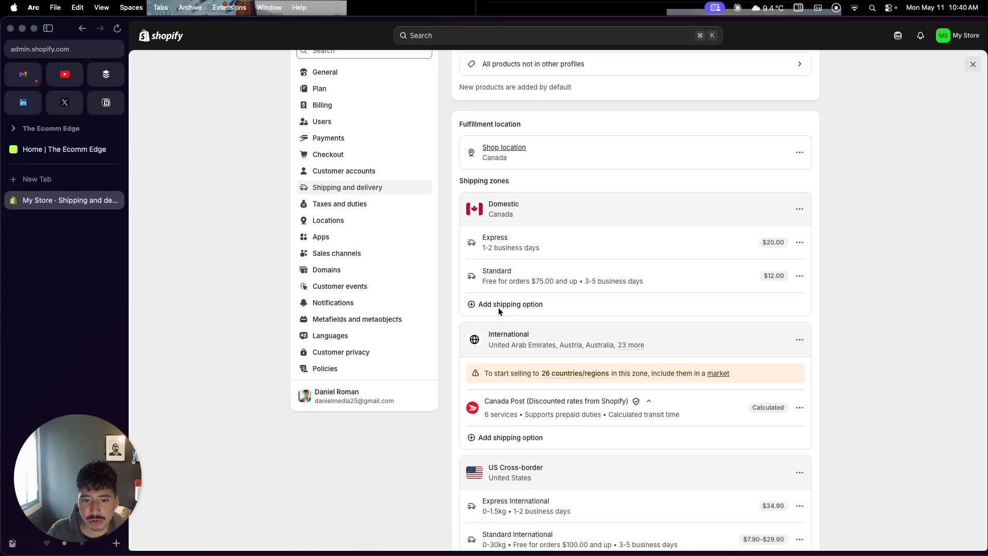
{"action": "scroll", "coordinate": [498, 308], "scroll_direction": "down", "scroll_amount": 5}
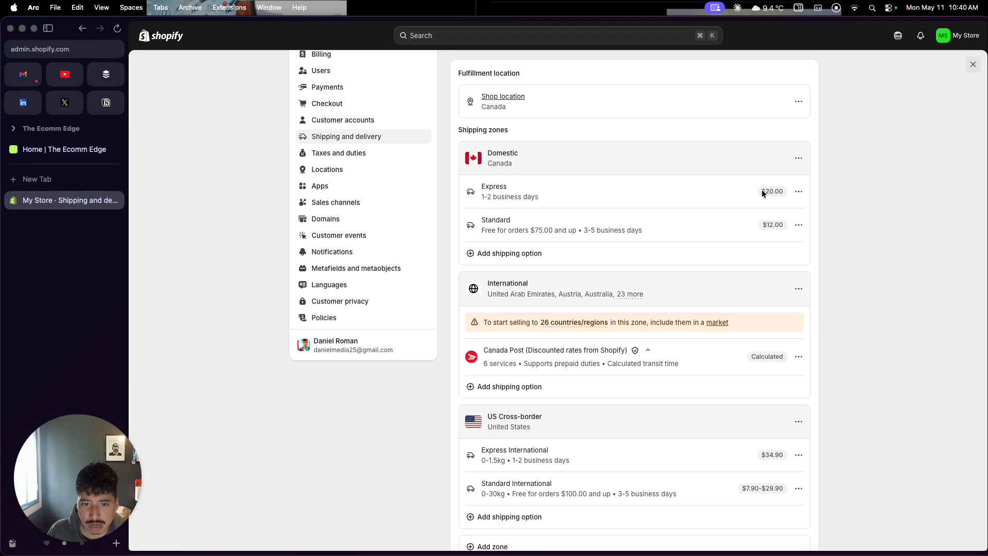
Check the actions available for the Domestic Express rate and examine the International and US Cross-border shipping options.
{"action": "left_click", "coordinate": [797, 192]}
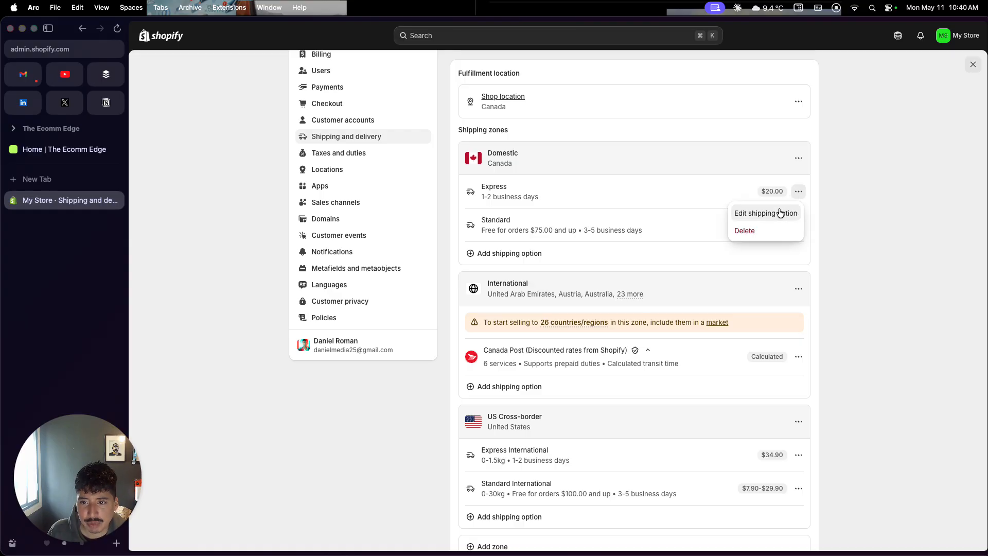
{"action": "left_click", "coordinate": [845, 203]}
{"action": "scroll", "coordinate": [697, 348], "scroll_direction": "down", "scroll_amount": 3}
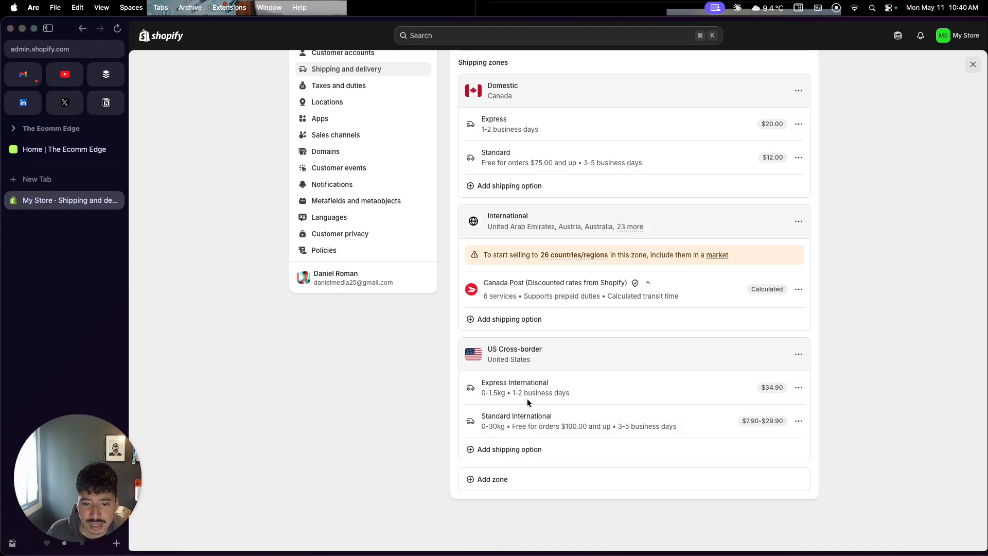
{"action": "scroll", "coordinate": [616, 430], "scroll_direction": "up", "scroll_amount": 3}
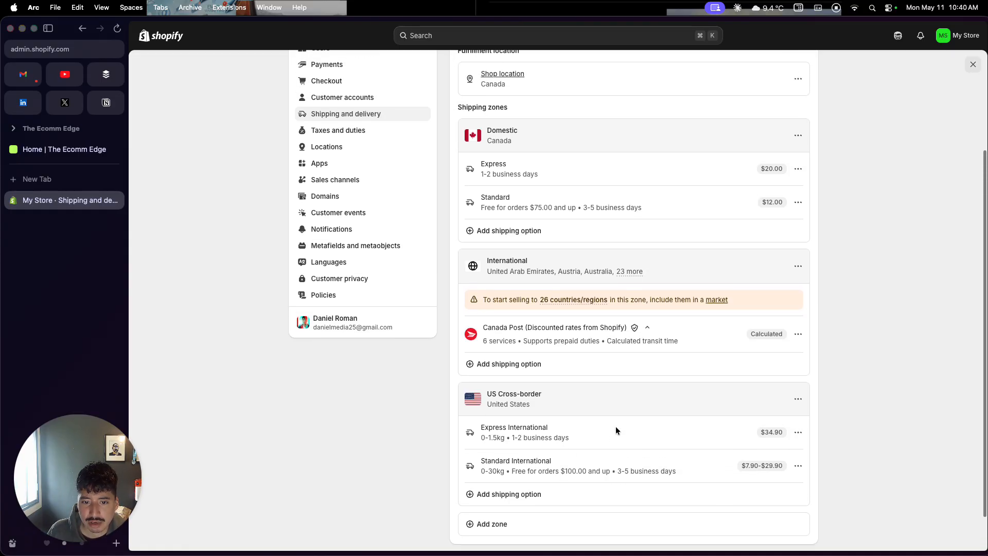
{"action": "scroll", "coordinate": [615, 426], "scroll_direction": "up", "scroll_amount": 2}
{"action": "mouse_move", "coordinate": [565, 373]}
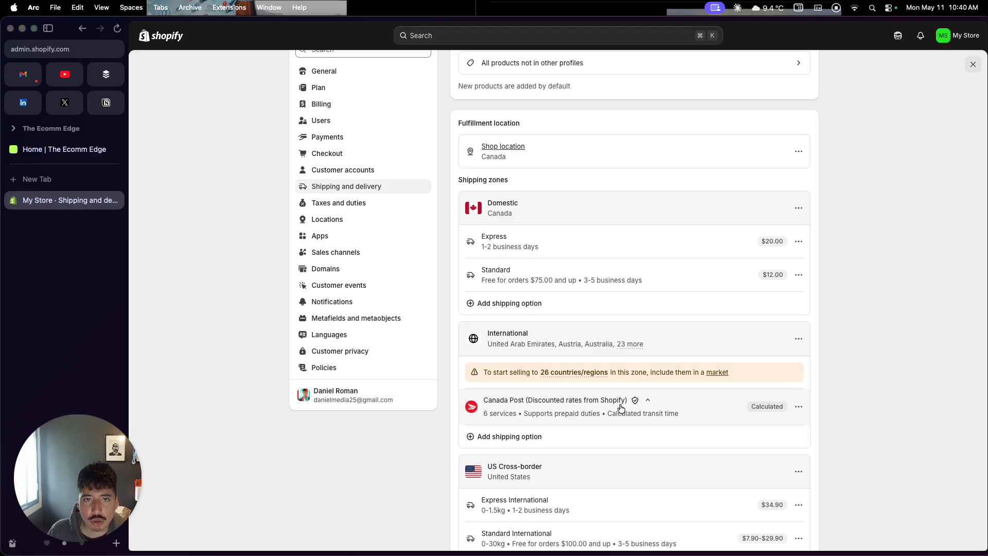
{"action": "mouse_move", "coordinate": [583, 357]}
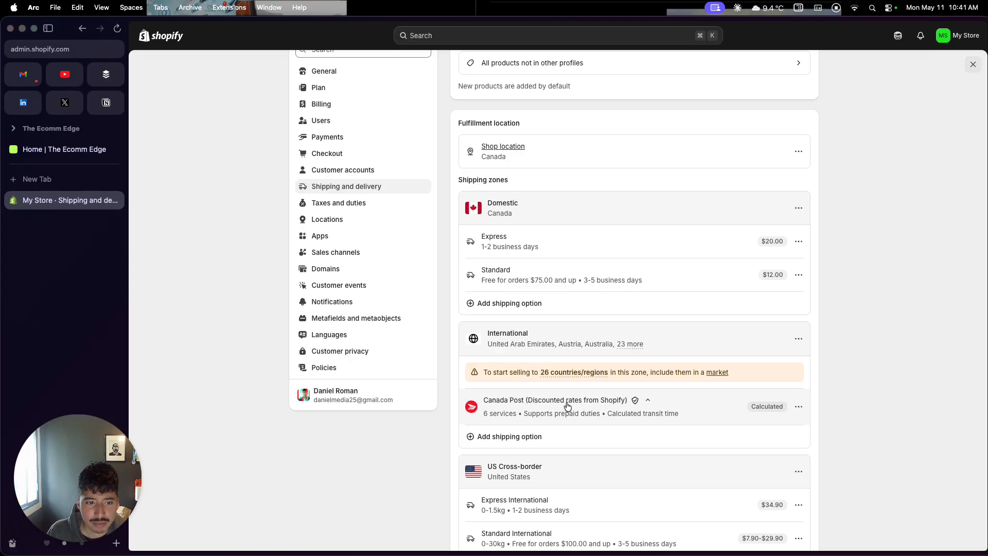
Review the Taxes and duties regions and the Domains settings, and close the store settings.
{"action": "left_click", "coordinate": [365, 206]}
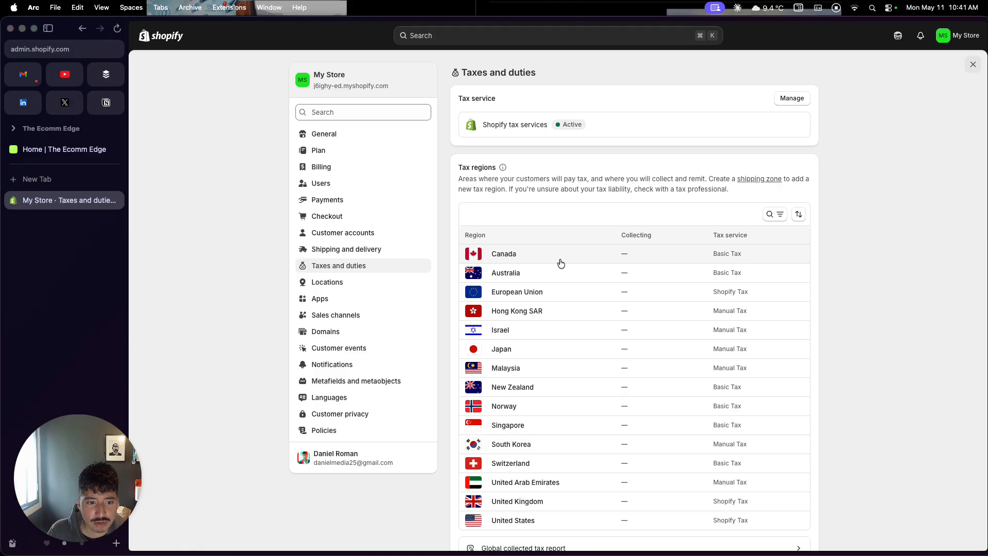
{"action": "left_click", "coordinate": [386, 333]}
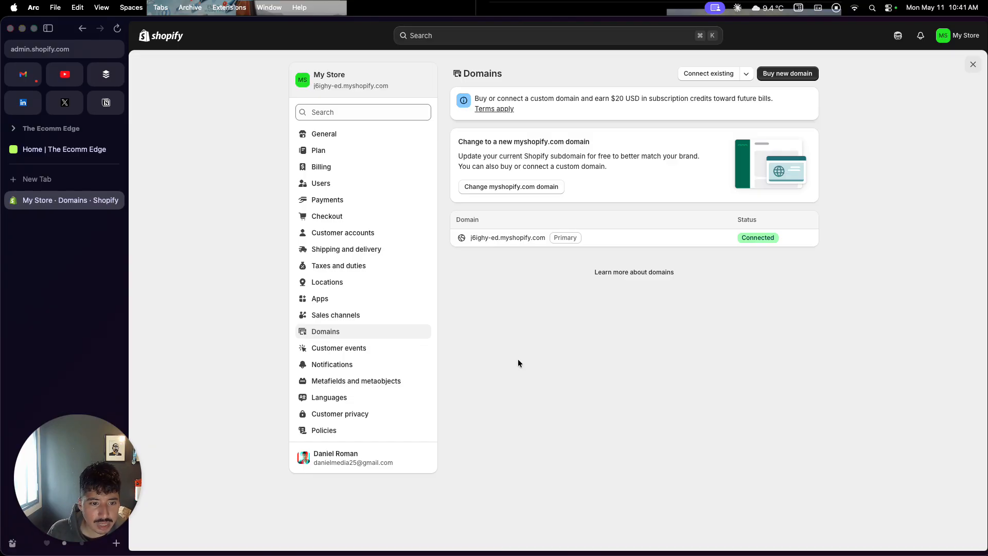
{"action": "left_click", "coordinate": [973, 64]}
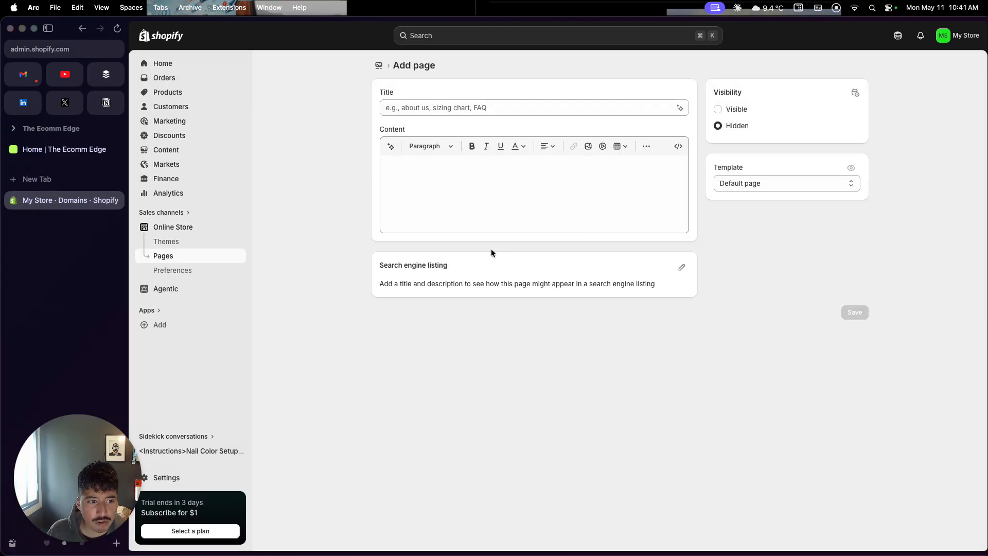
Leave the unsaved new page and open the online store's Preferences.
{"action": "left_click", "coordinate": [202, 244]}
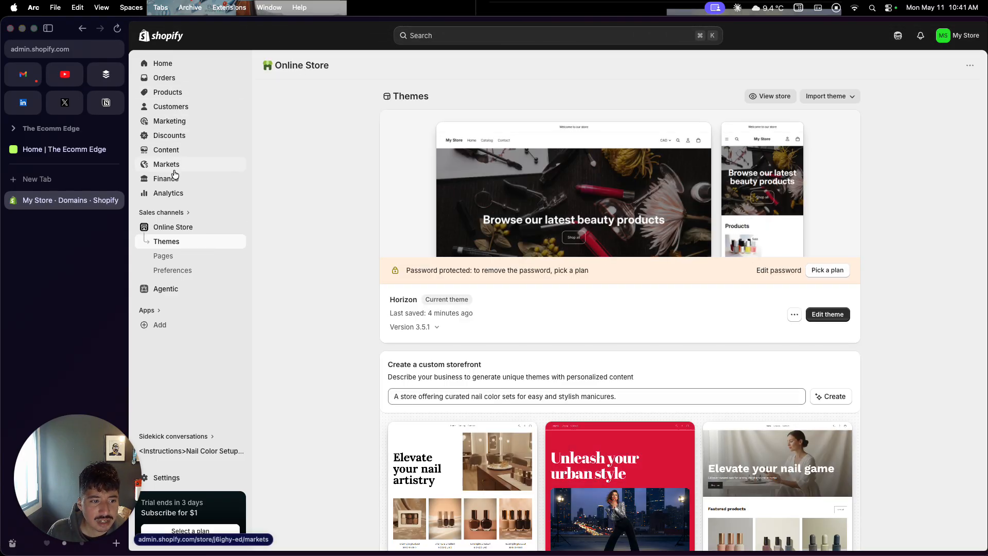
{"action": "left_click", "coordinate": [193, 272]}
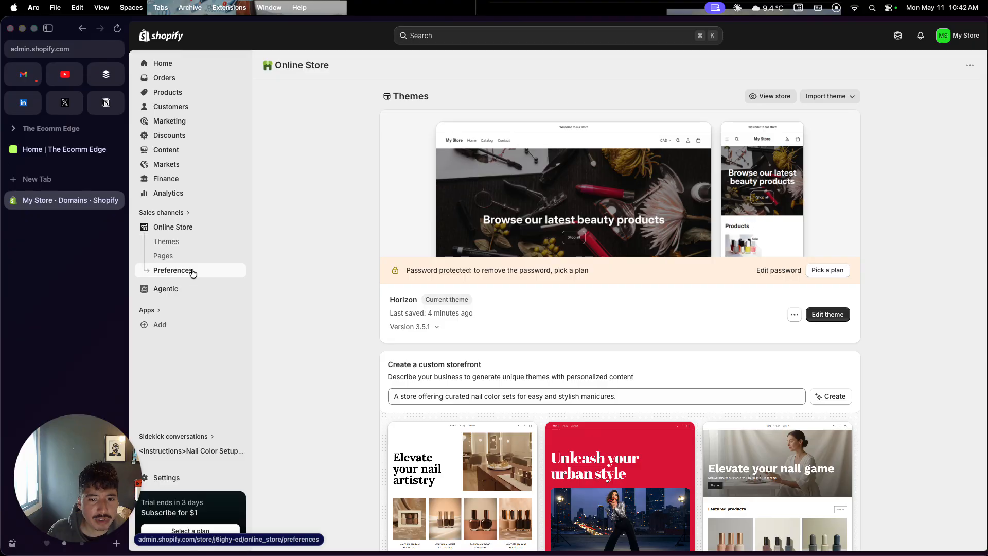